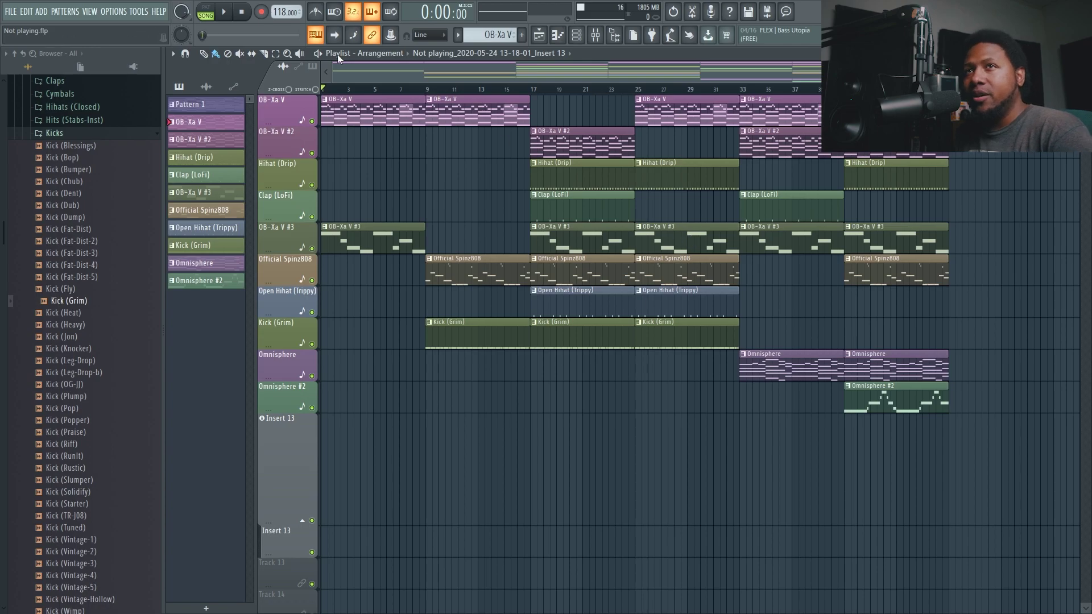
- Play the arrangement from the beginning and stop the playback
click(229, 12)
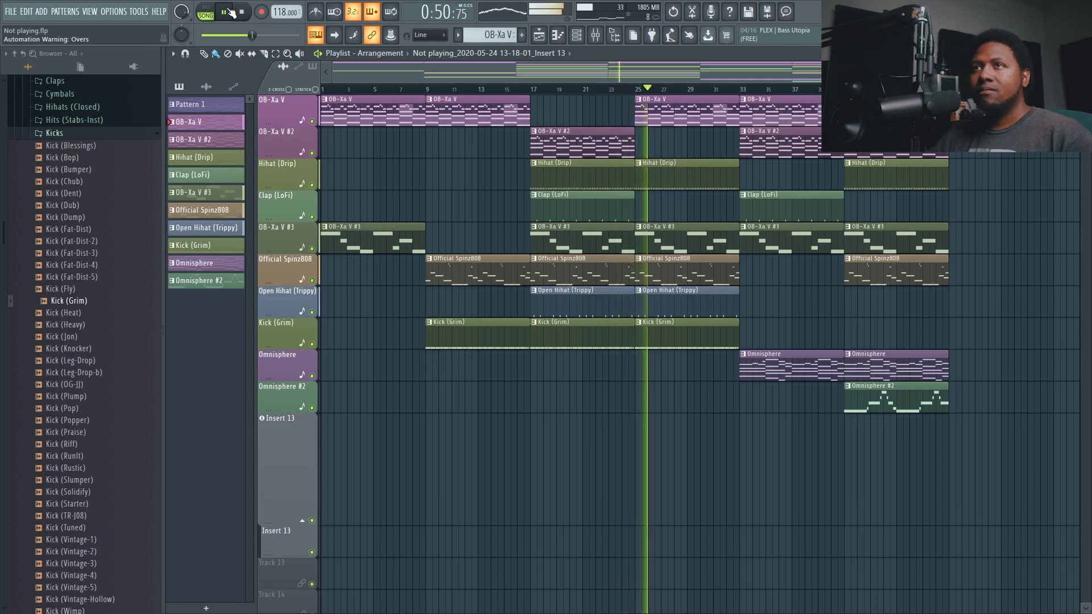
click(230, 12)
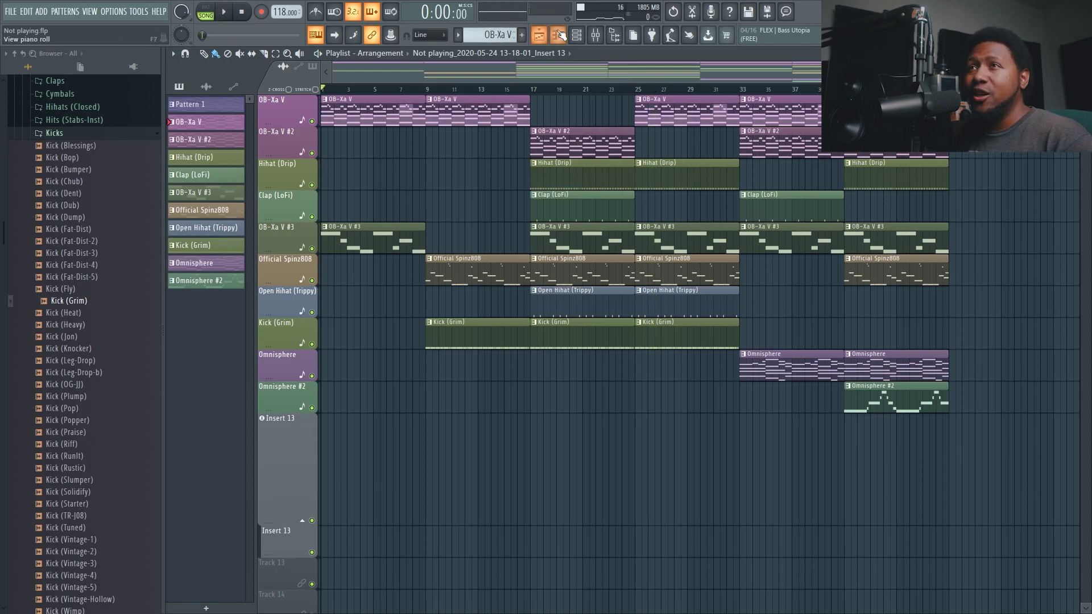
- Open the OB-Xa V #4 synth from the Channel rack
click(576, 37)
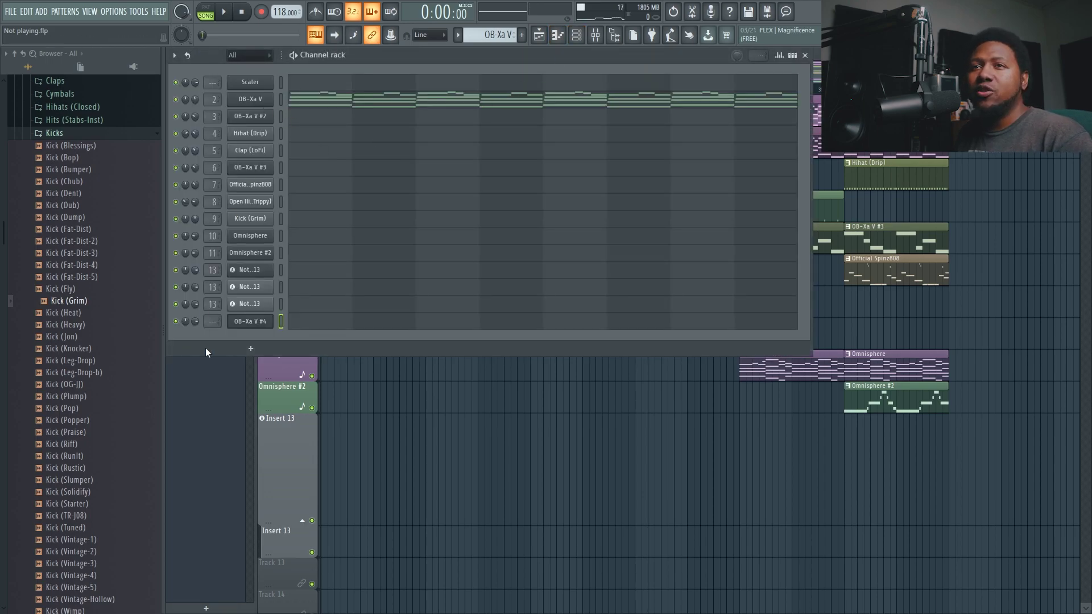
click(251, 324)
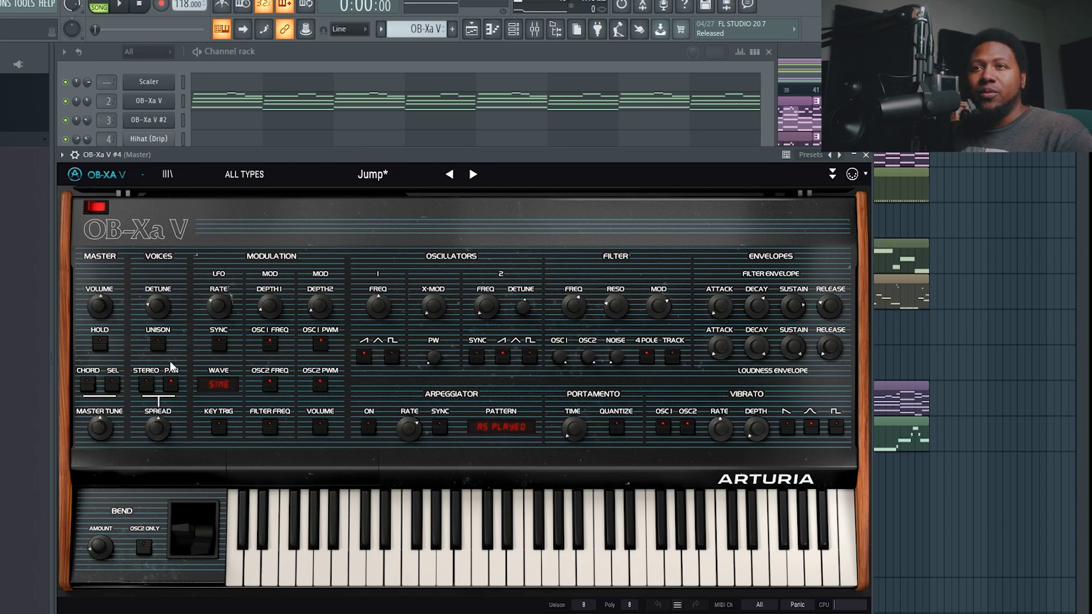
- Examine the synth's voice unison and detune controls and its list of LFO waveforms
click(158, 344)
mouse_move(158, 307)
mouse_down()
mouse_move(158, 288)
mouse_move(158, 327)
mouse_up()
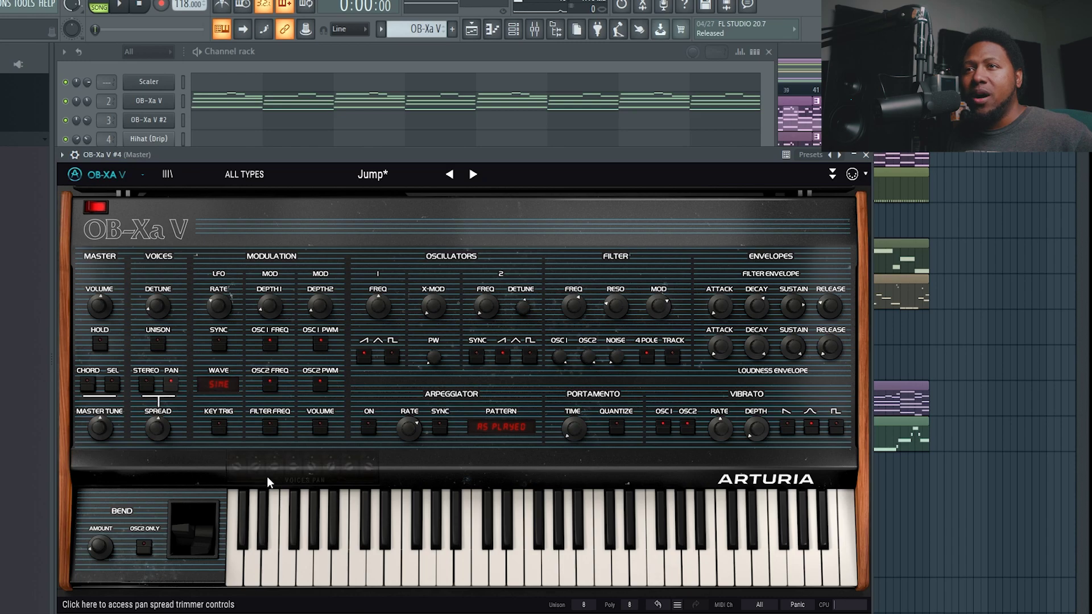
click(210, 391)
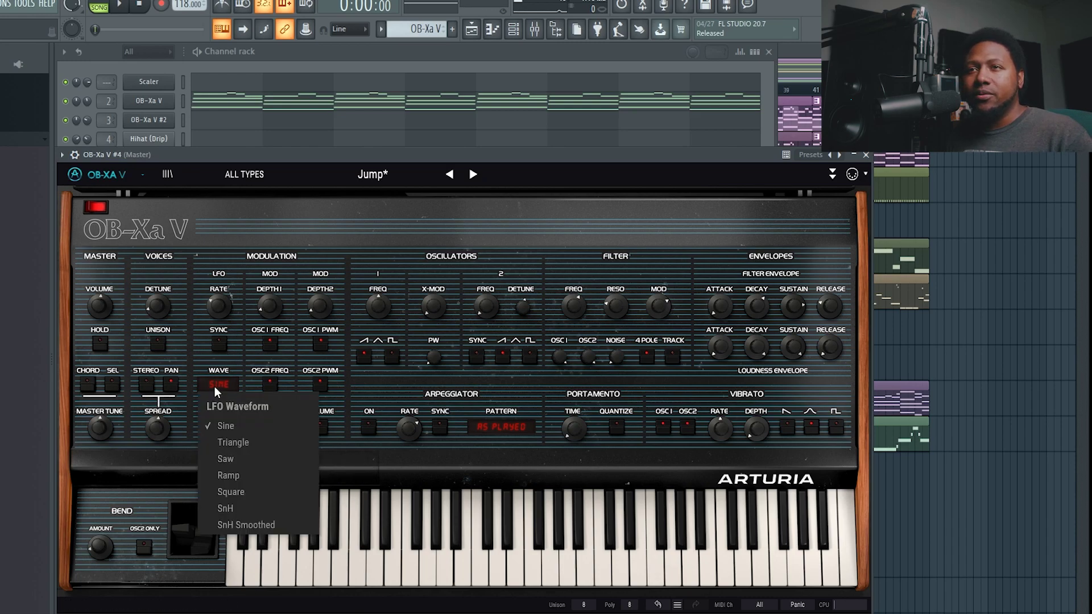
click(228, 380)
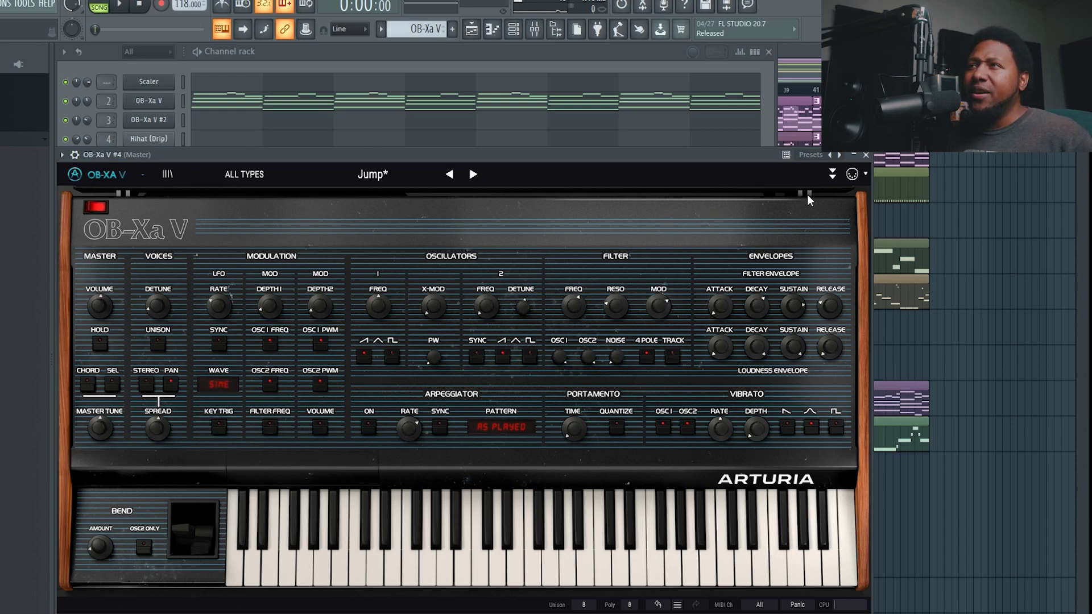
- Examine the advanced Modulations section, including the Function 1 destinations and the Modulation Matrix, and collapse it
click(832, 174)
click(833, 176)
click(834, 176)
click(833, 176)
click(833, 176)
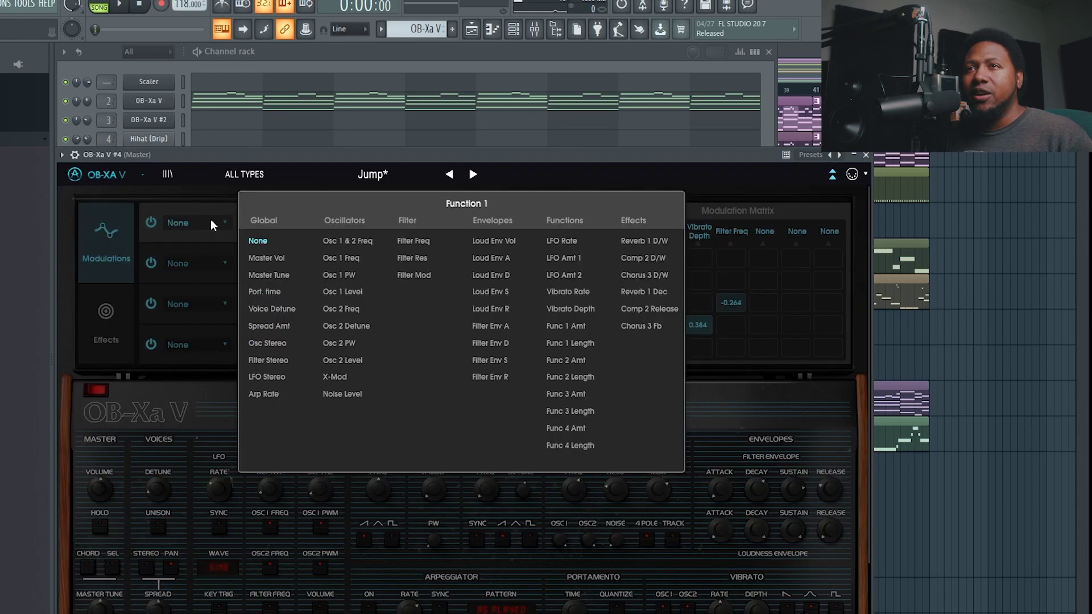
click(210, 221)
click(204, 195)
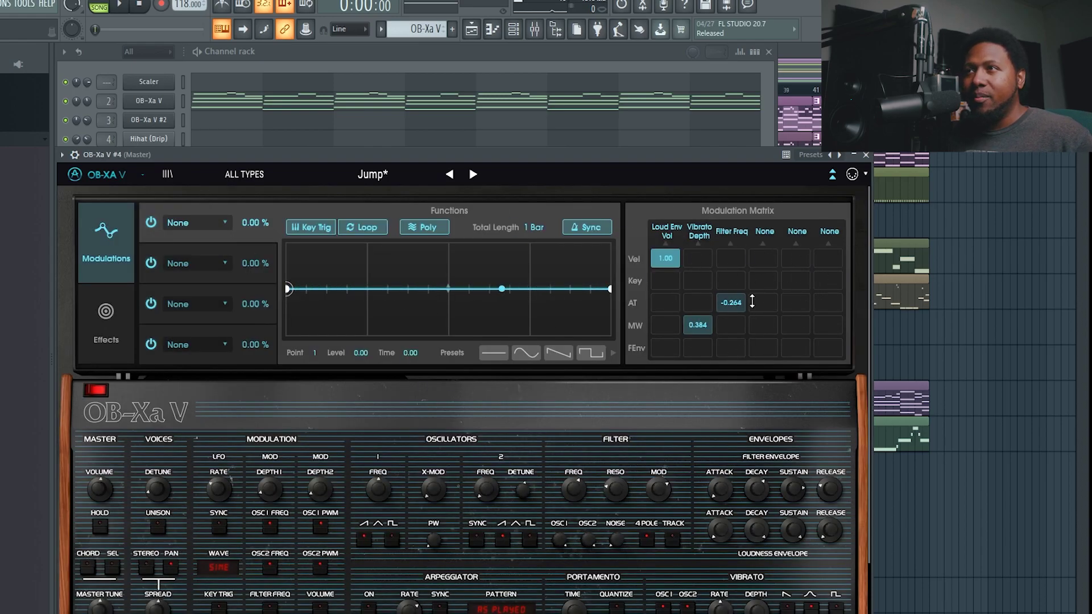
click(832, 174)
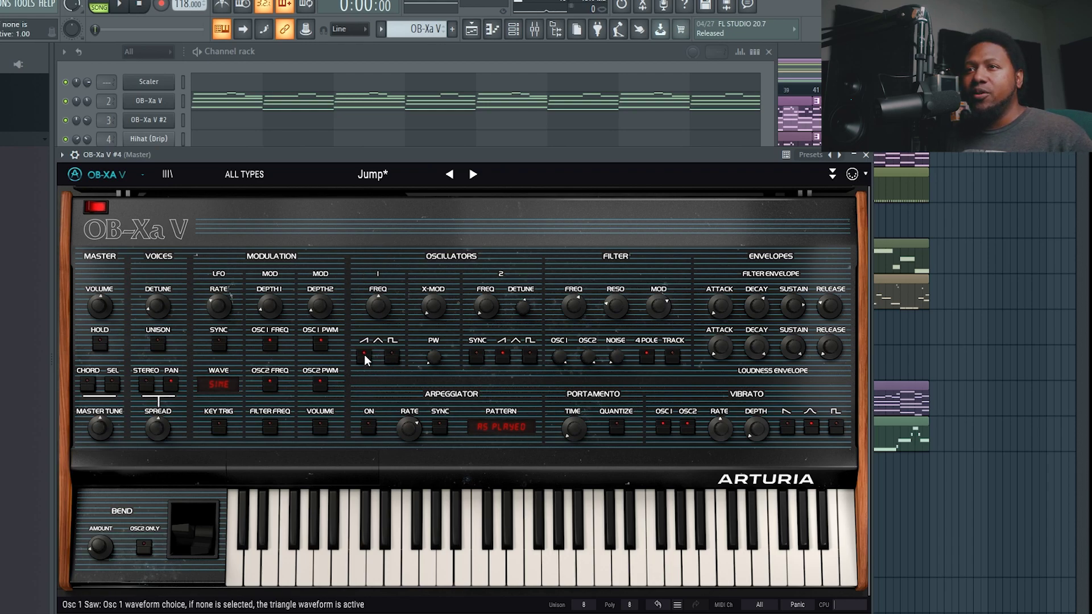
- Examine oscillator 1's waveform choices and try the arpeggiator's rate and on/off controls
click(393, 357)
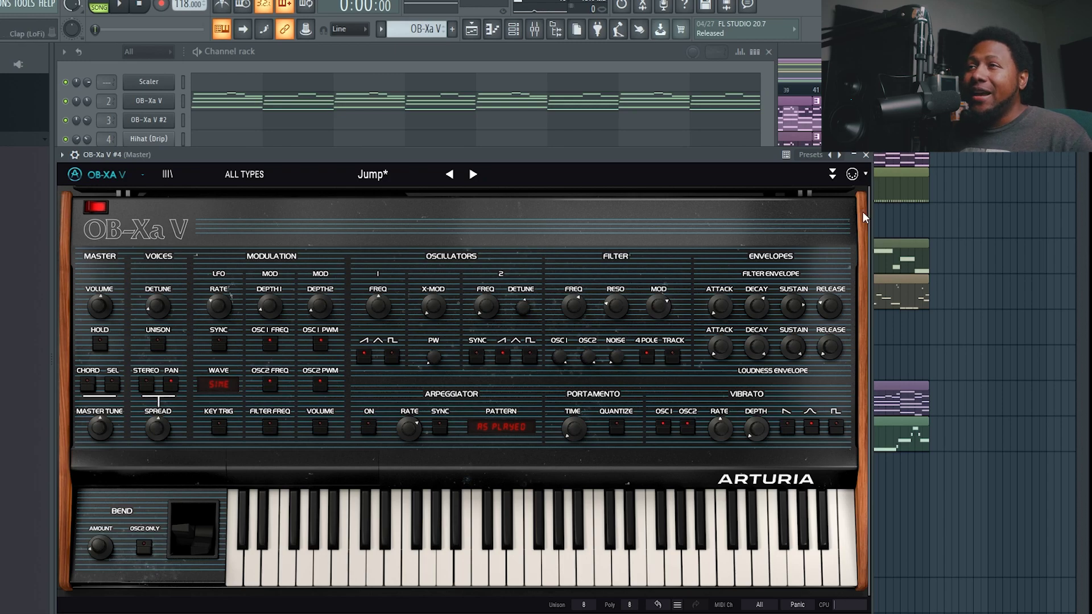
mouse_move(790, 352)
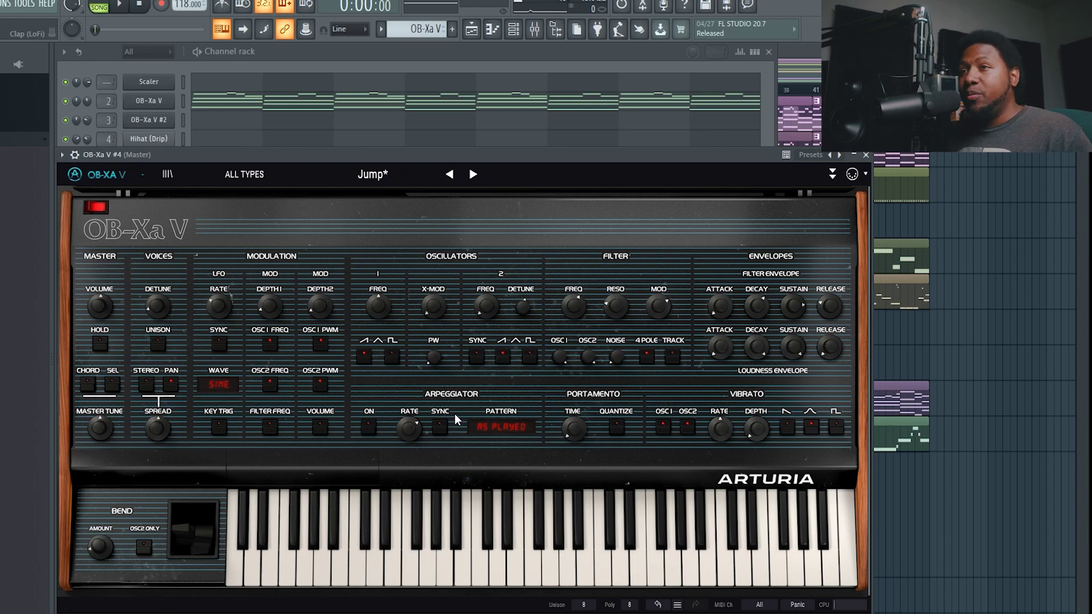
mouse_move(419, 433)
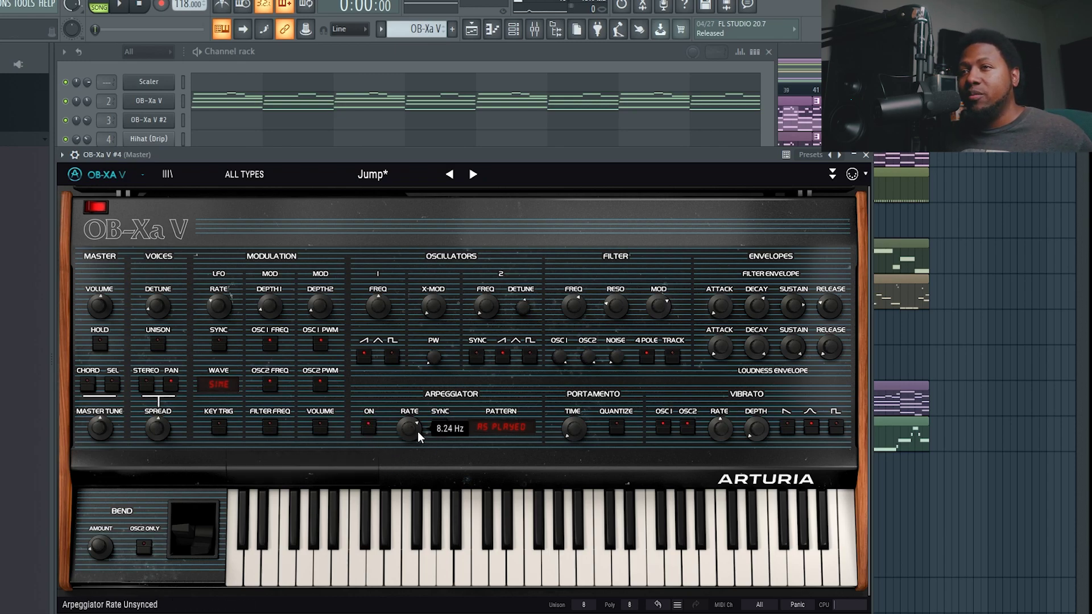
mouse_move(419, 436)
mouse_down()
mouse_move(419, 370)
mouse_move(419, 434)
mouse_up()
click(371, 429)
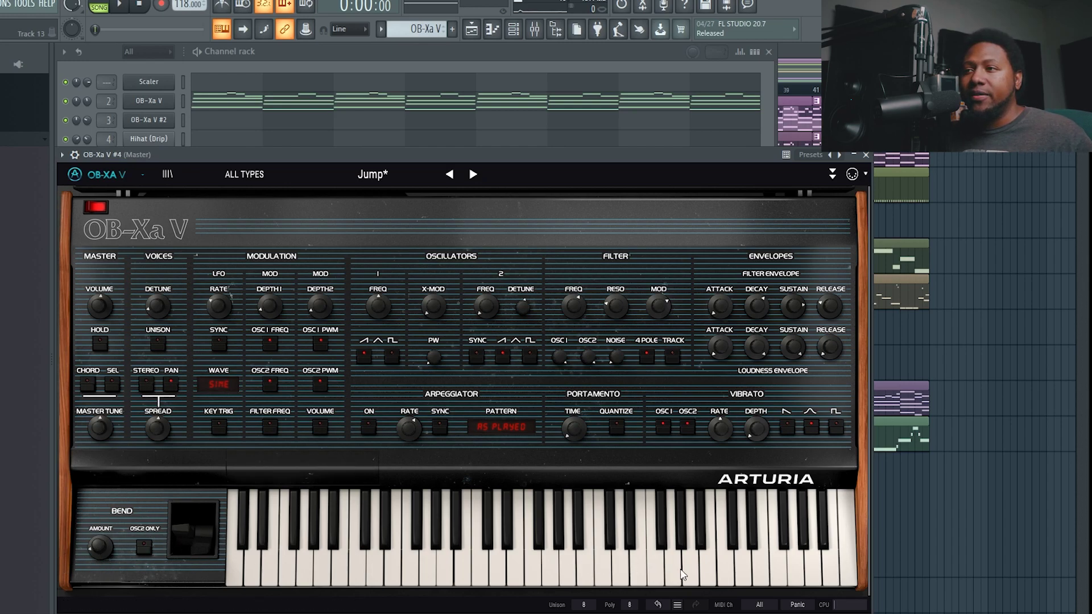
- Examine the synth's Effects section and the effect types available for Effect 1
click(833, 176)
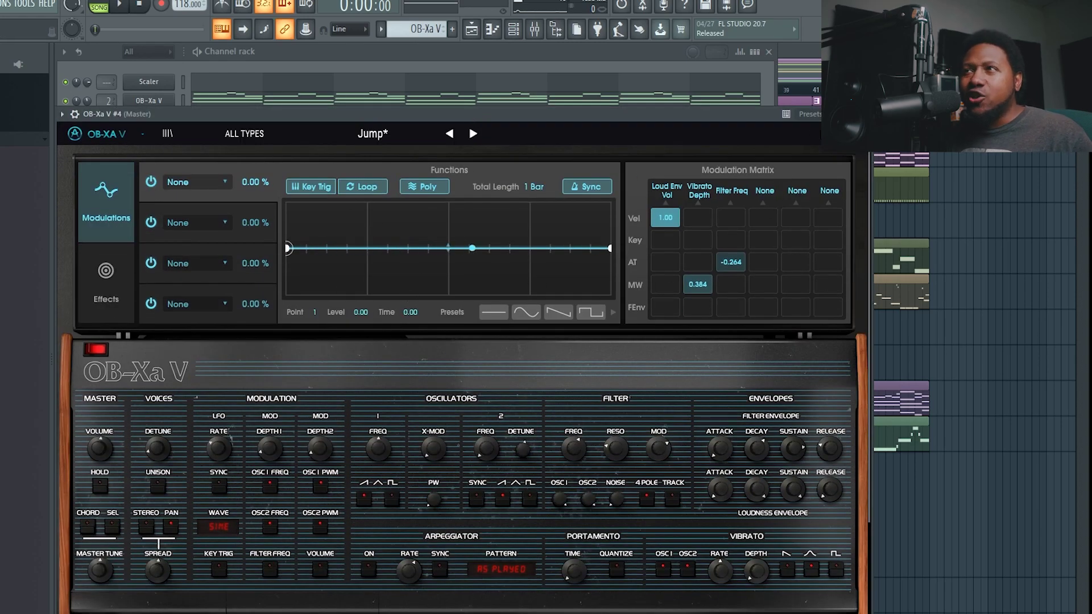
click(833, 134)
click(834, 134)
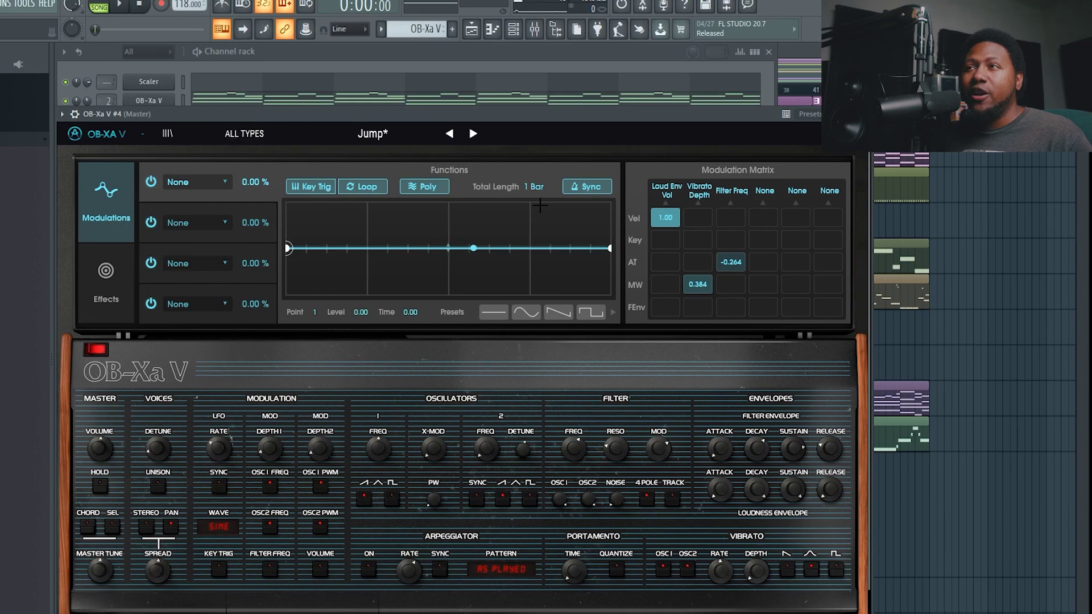
click(122, 288)
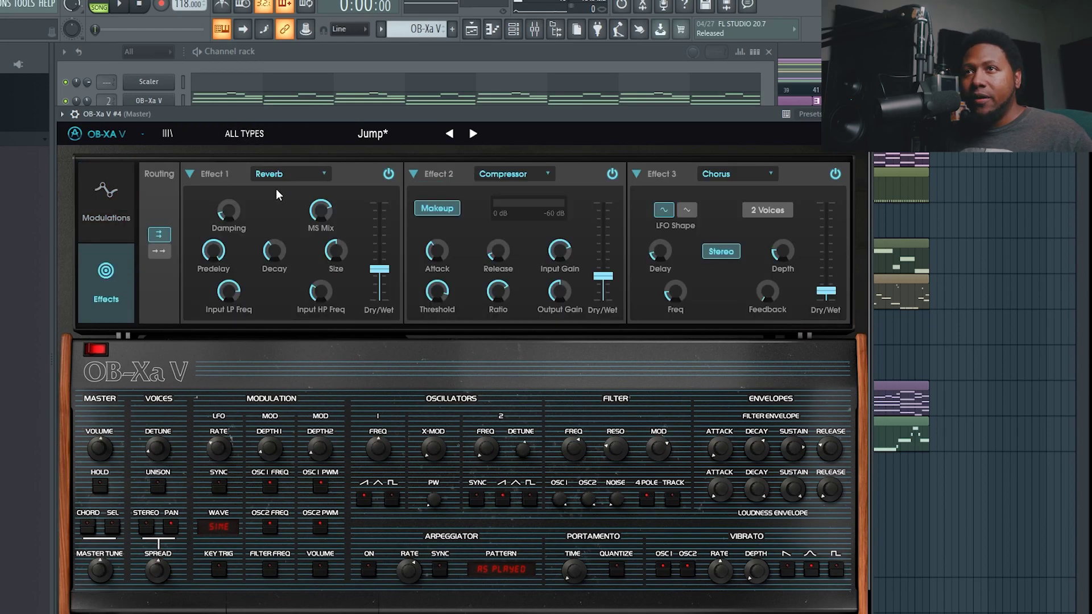
click(285, 175)
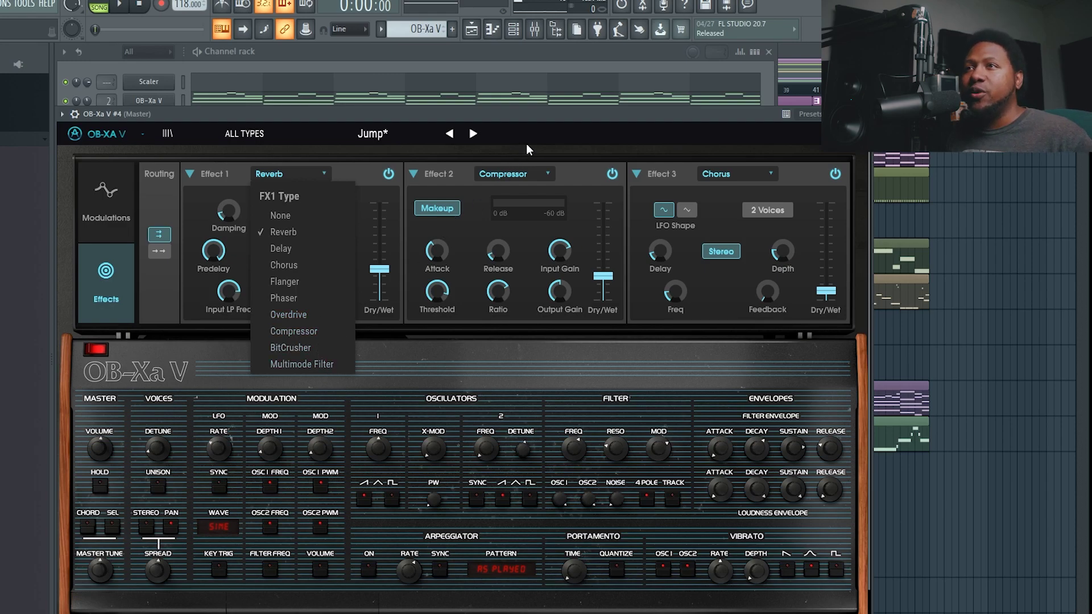
click(537, 132)
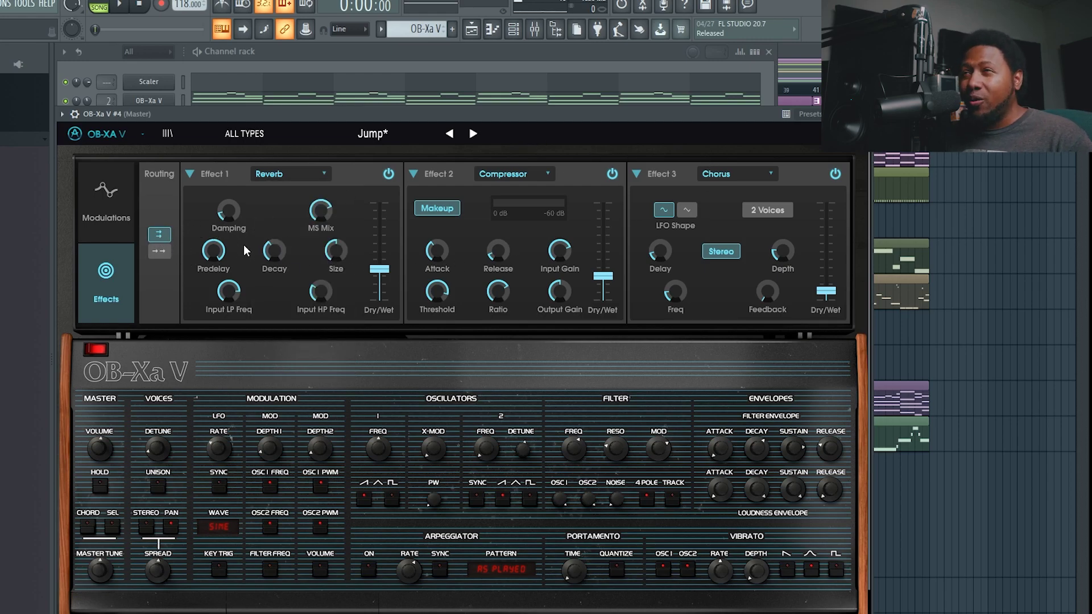
- Examine the polyphony count options of the synth and leave them without choosing another value
scroll(833, 152, down, 2)
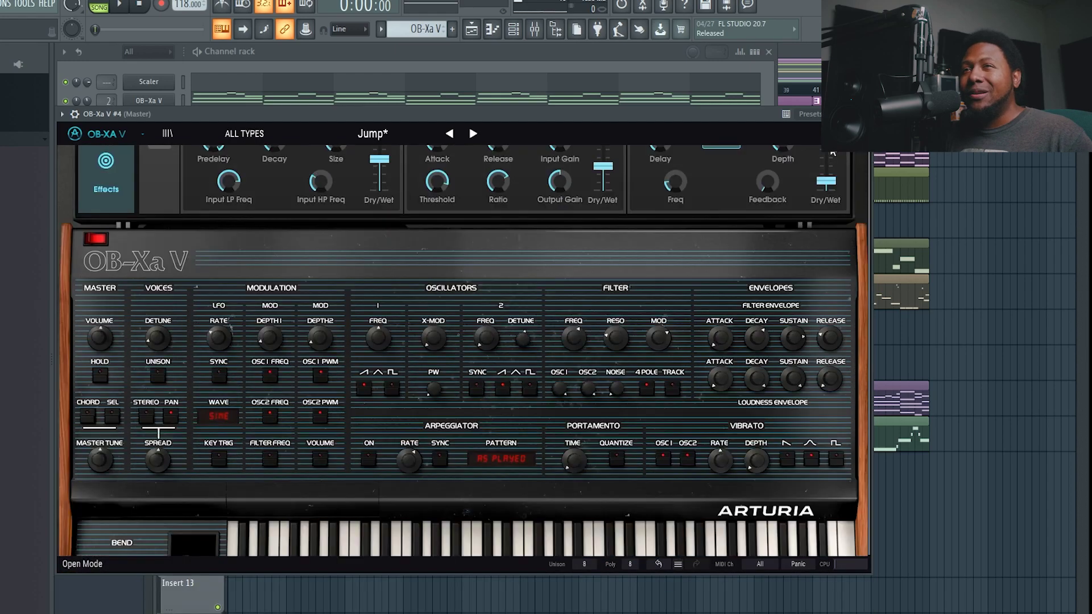
scroll(605, 224, down, 1)
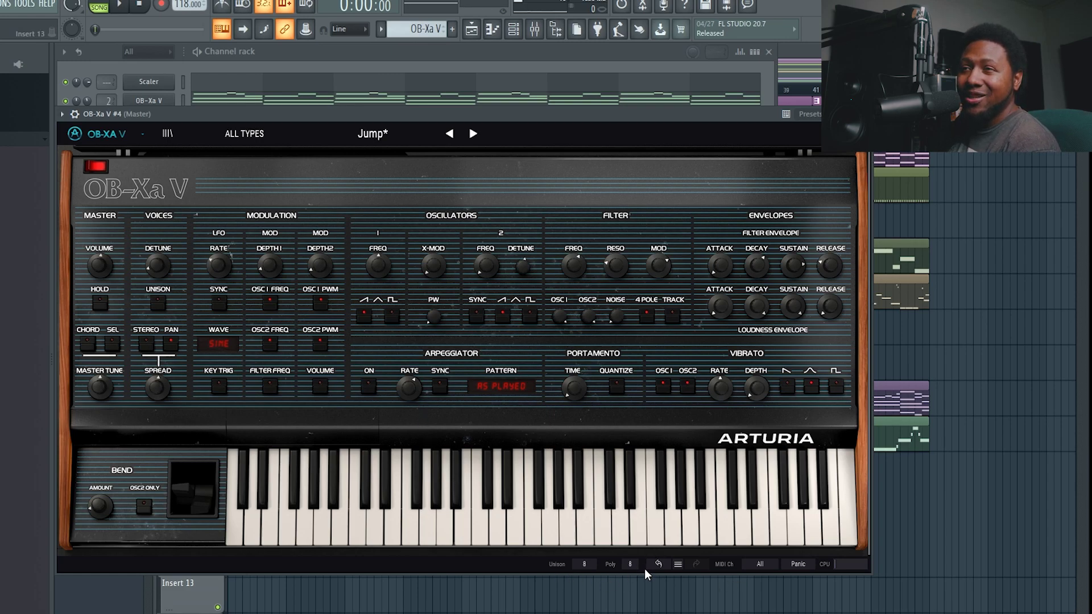
click(630, 566)
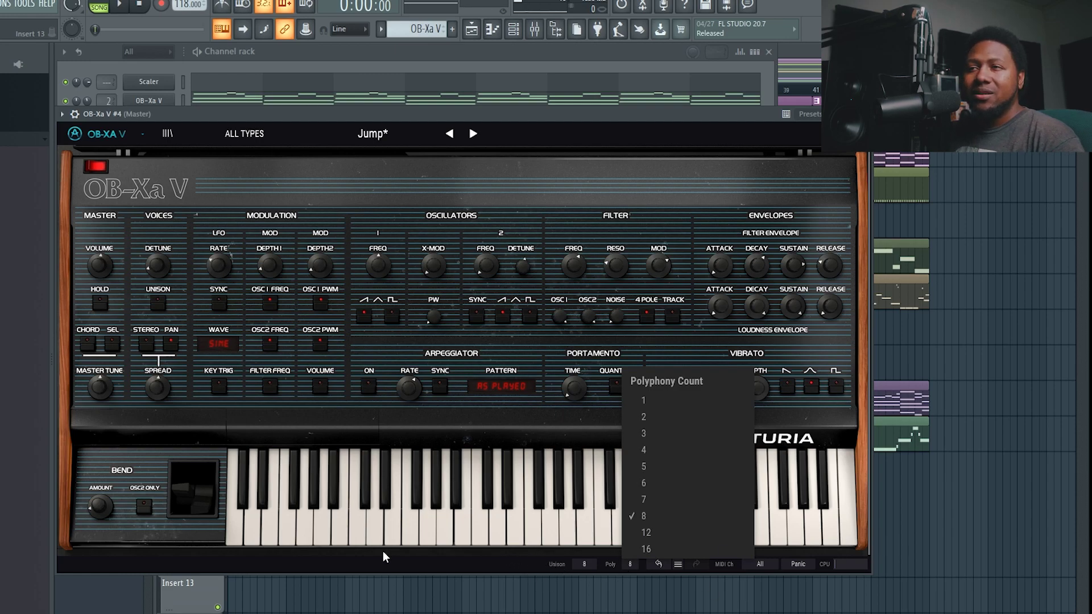
click(408, 563)
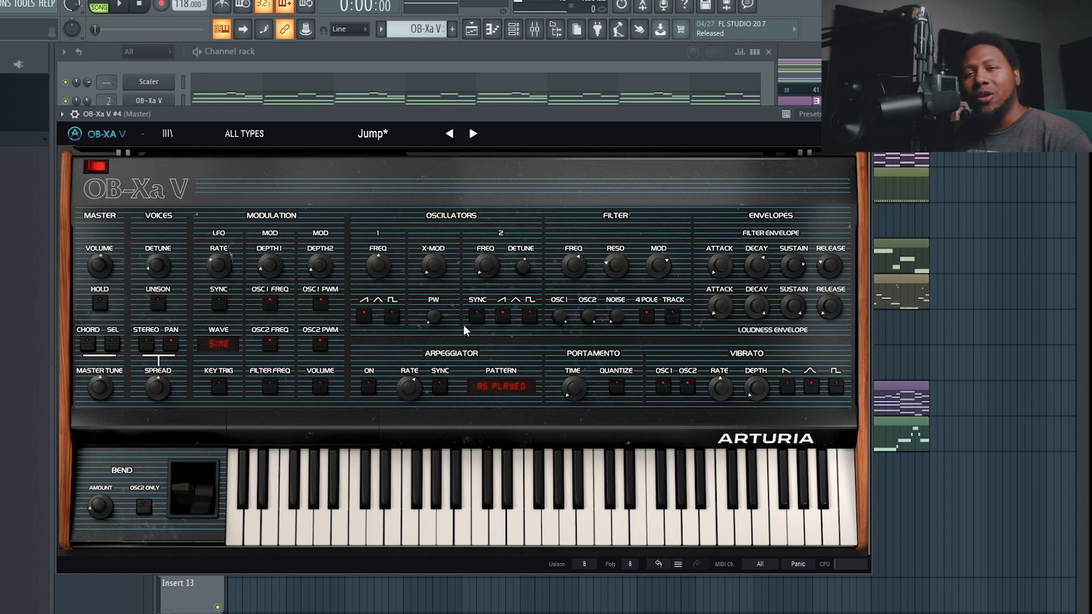
- Audition the Bass presets 3 Octave Knock, Almost In Sync, BC-8 Unison Fear and Boo Baa Bass
click(268, 133)
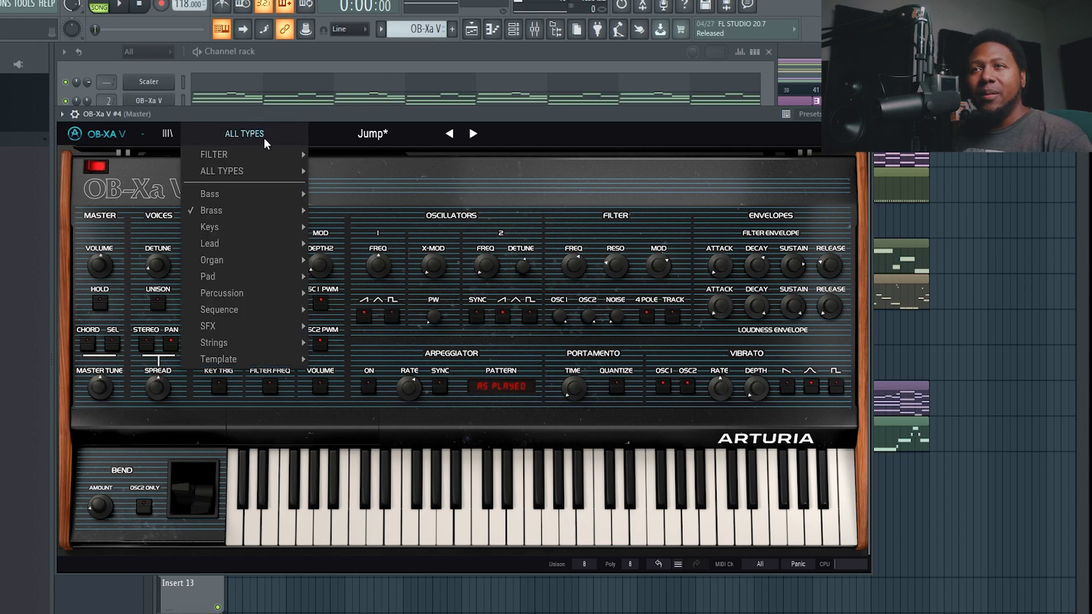
mouse_move(248, 217)
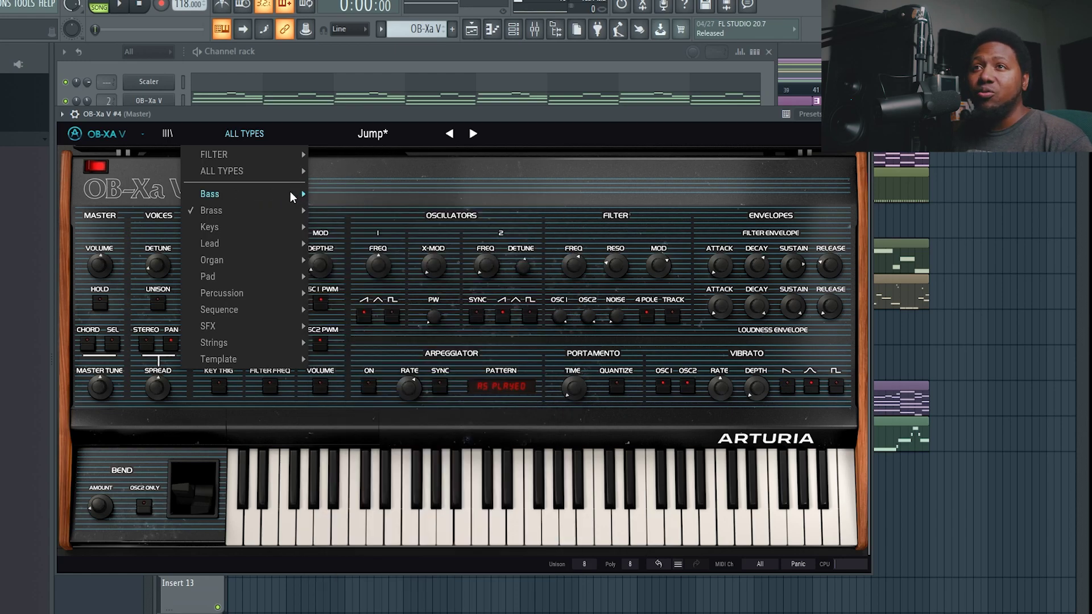
click(322, 193)
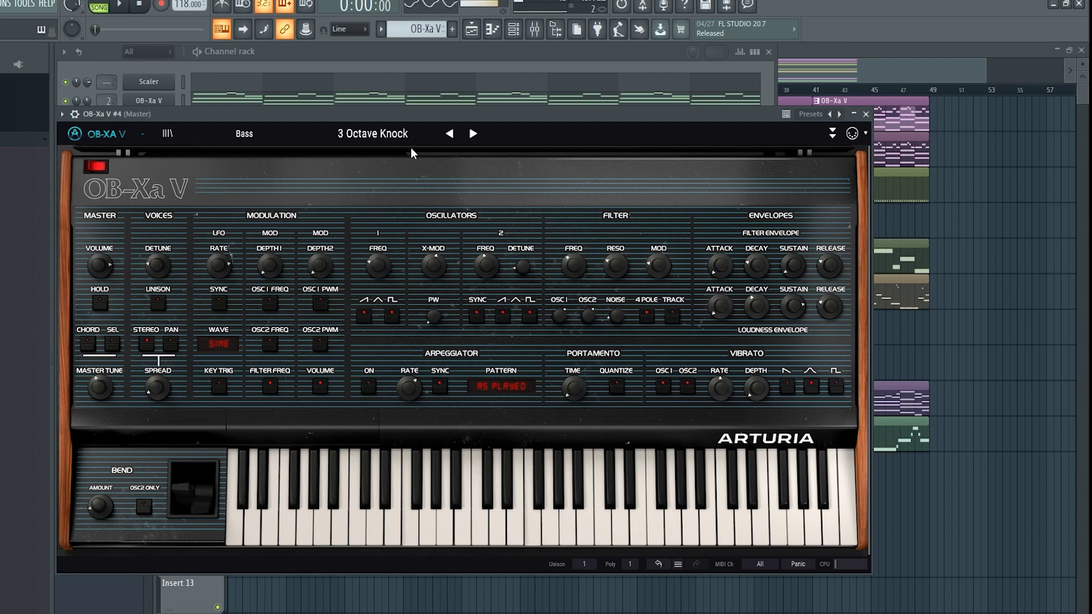
click(472, 134)
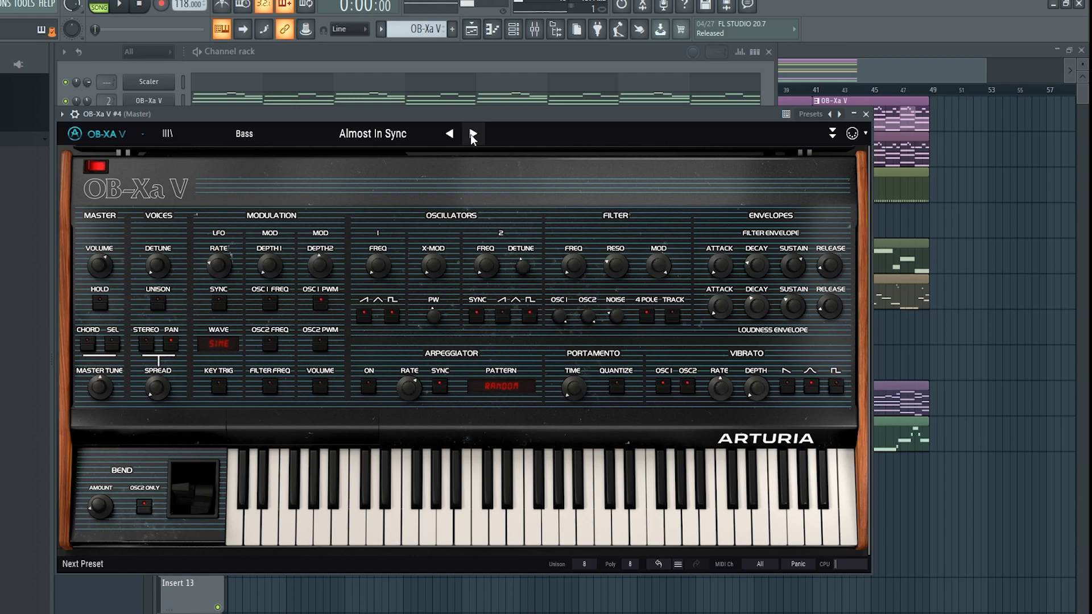
click(472, 135)
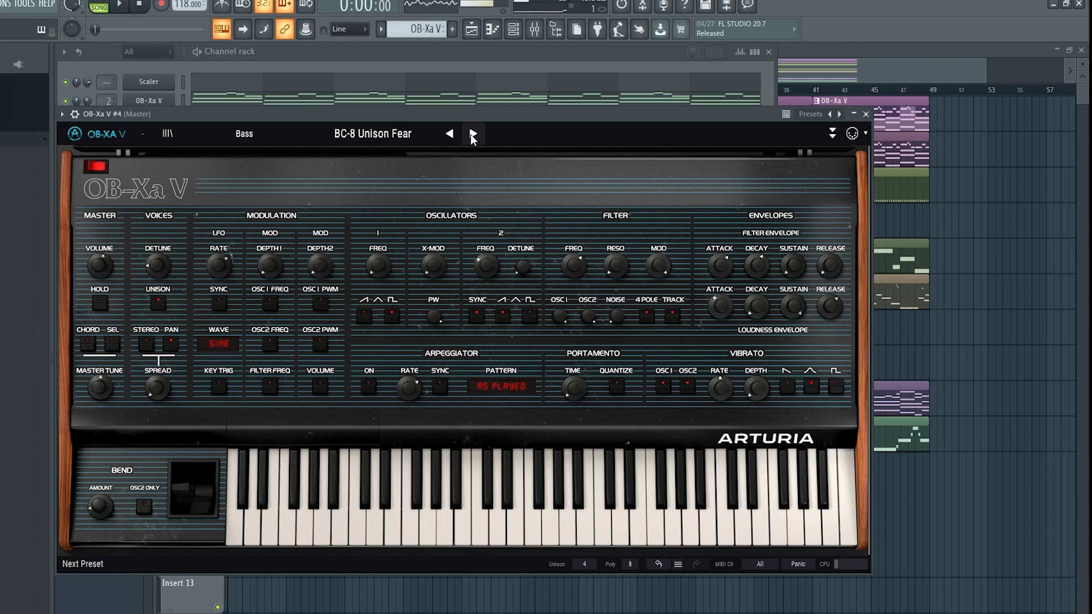
click(473, 134)
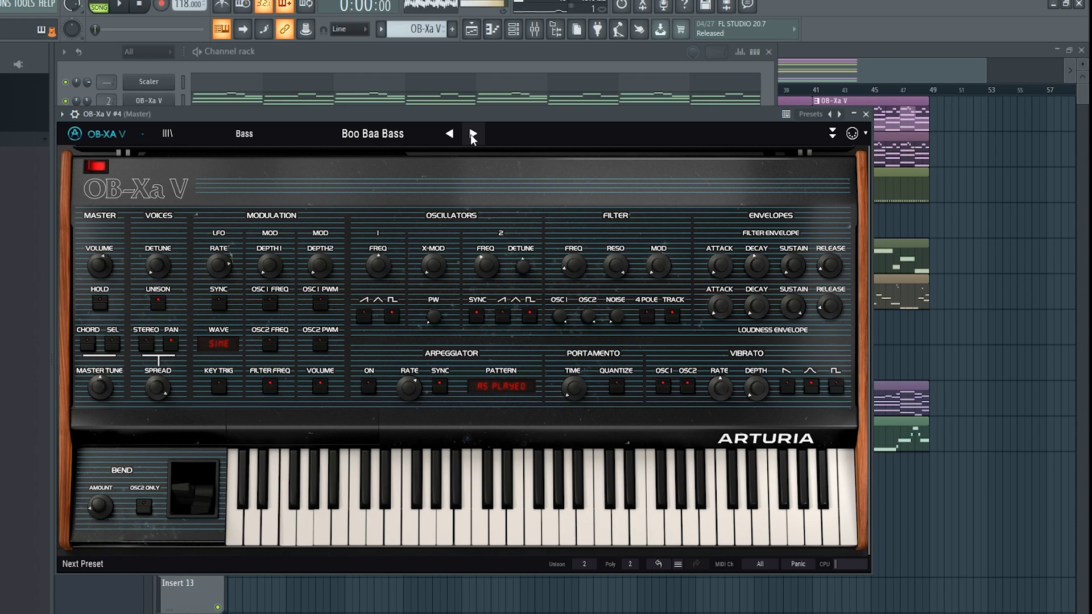
- Audition the Brass presets A-1 Brass Ensemble, ABC-1 Comp Horns, Adolphus Sax and B-1 French Horn
click(472, 135)
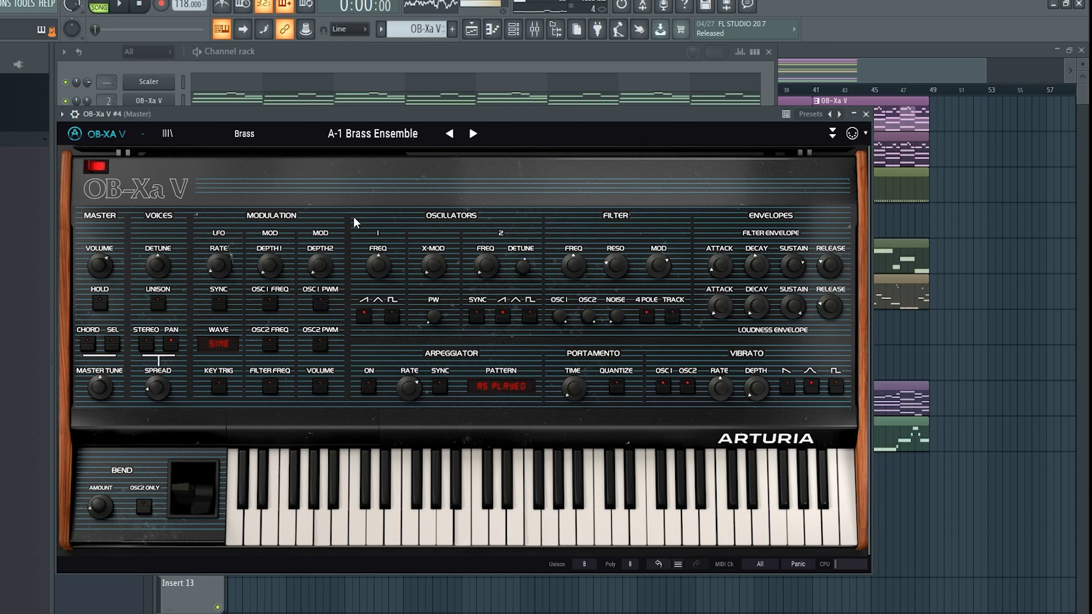
click(476, 132)
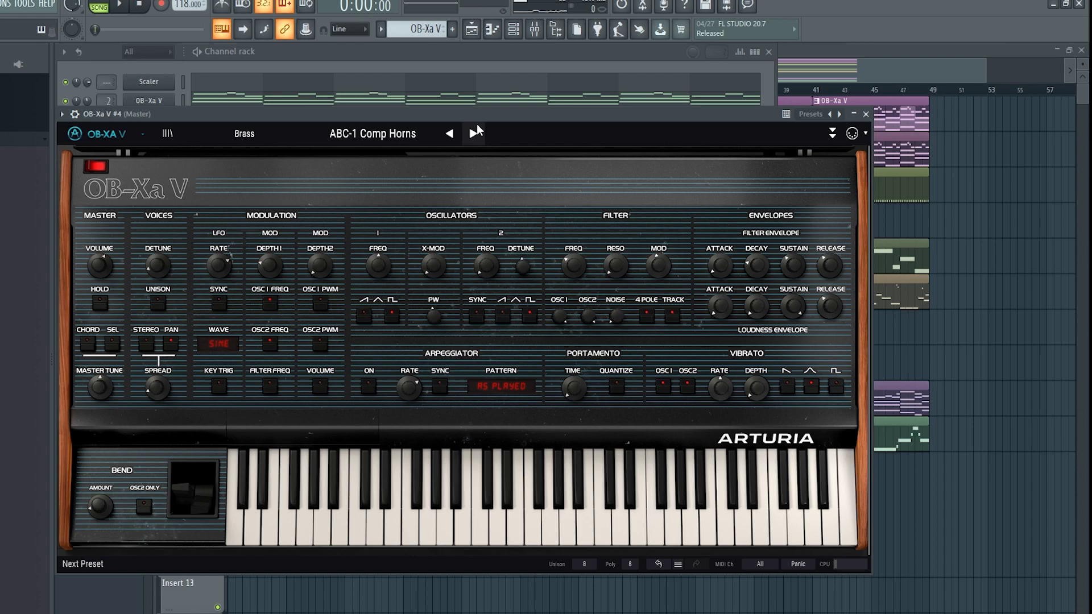
click(474, 133)
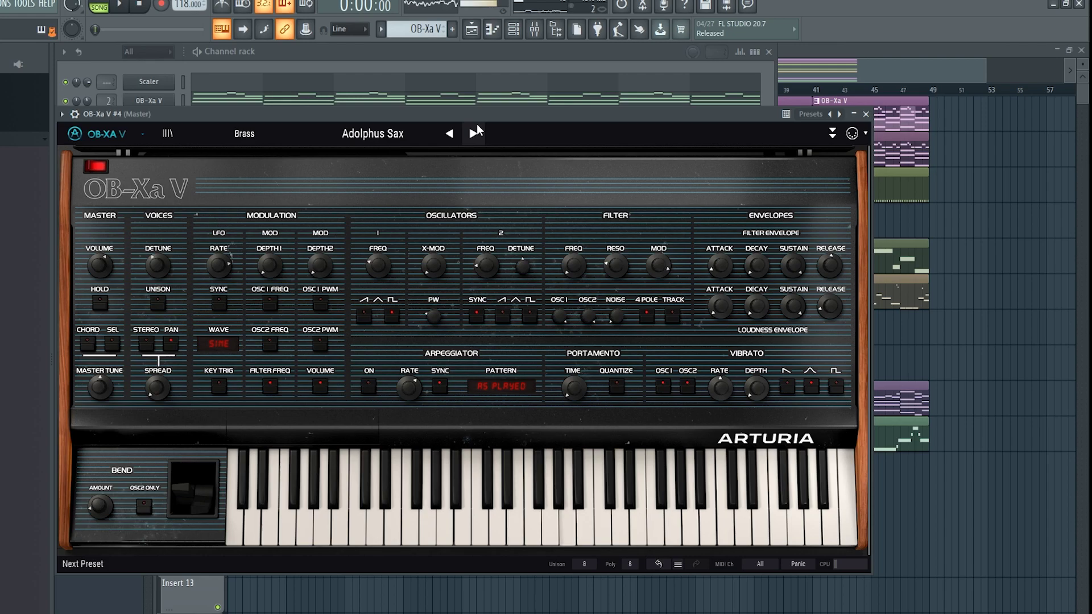
click(474, 133)
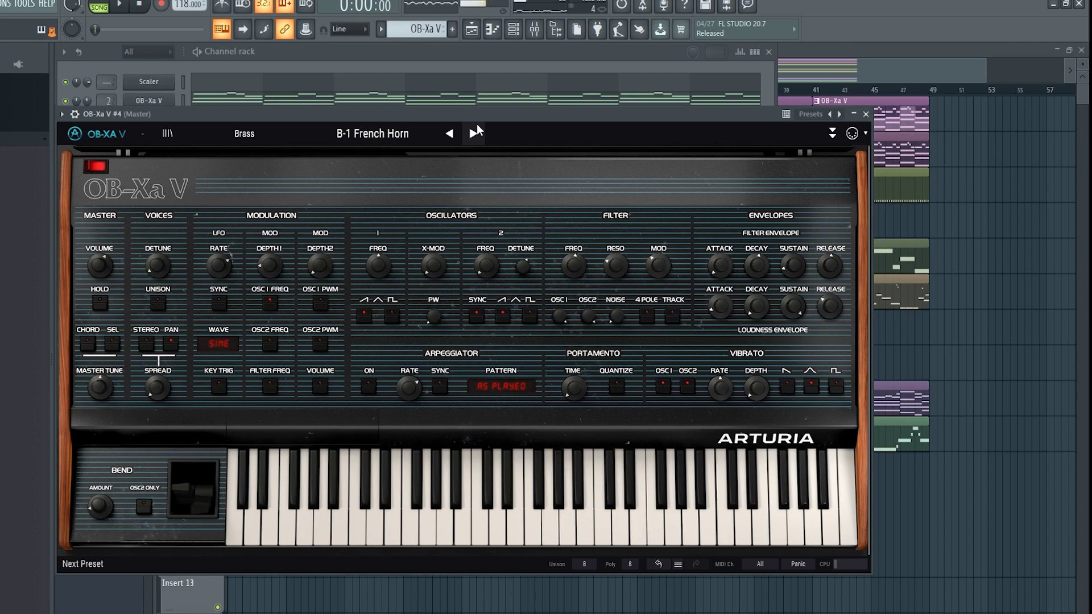
- Audition the Keys presets A-7 Harpsichord, ABC-4 Soft Piano and ABD-5 Rezz Reeds
click(476, 133)
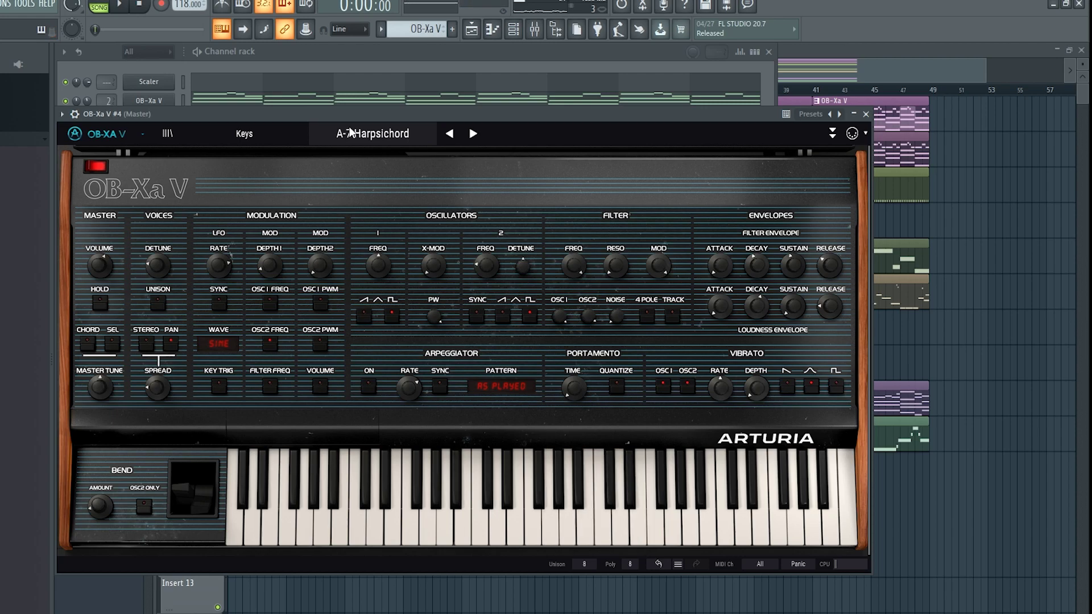
click(473, 133)
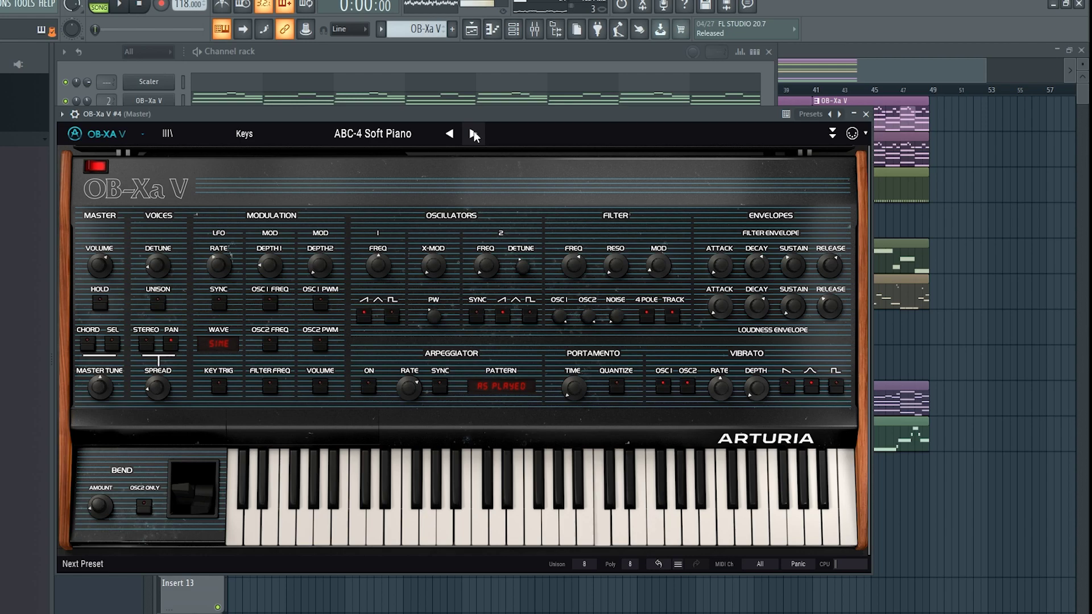
click(473, 133)
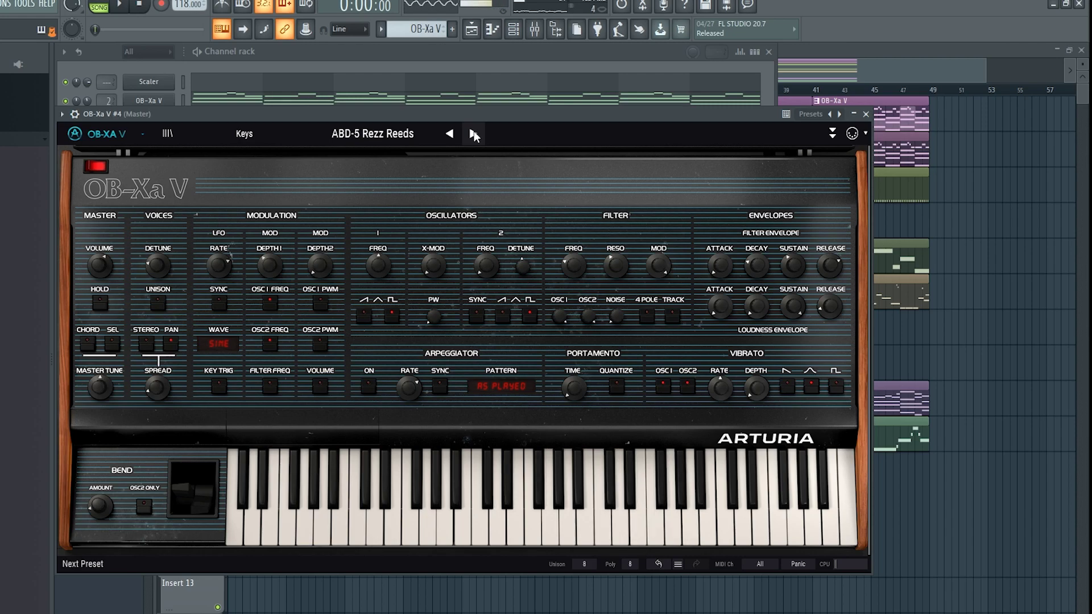
click(473, 135)
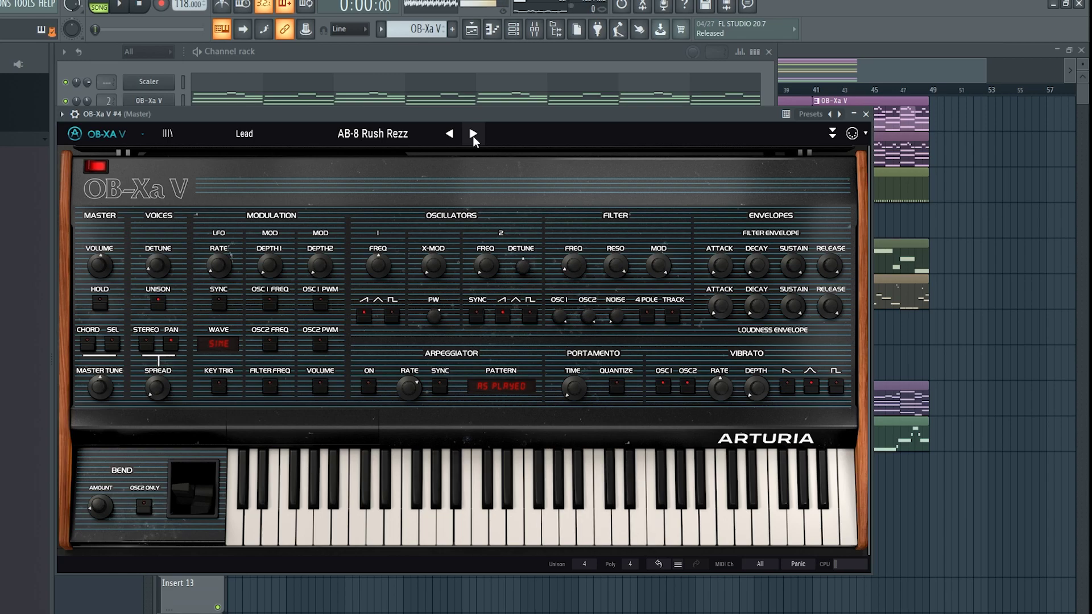
- Audition the Lead presets AB-8 Rush Rezz, AD-7 Jazz Solo and BD-6 Tremelo Rezz
click(473, 136)
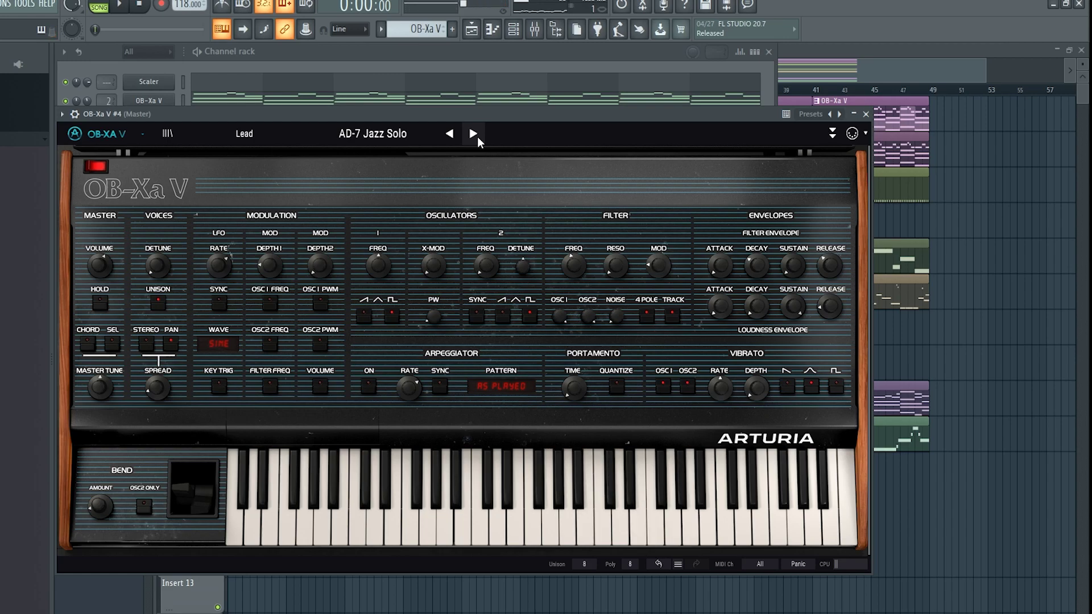
click(477, 137)
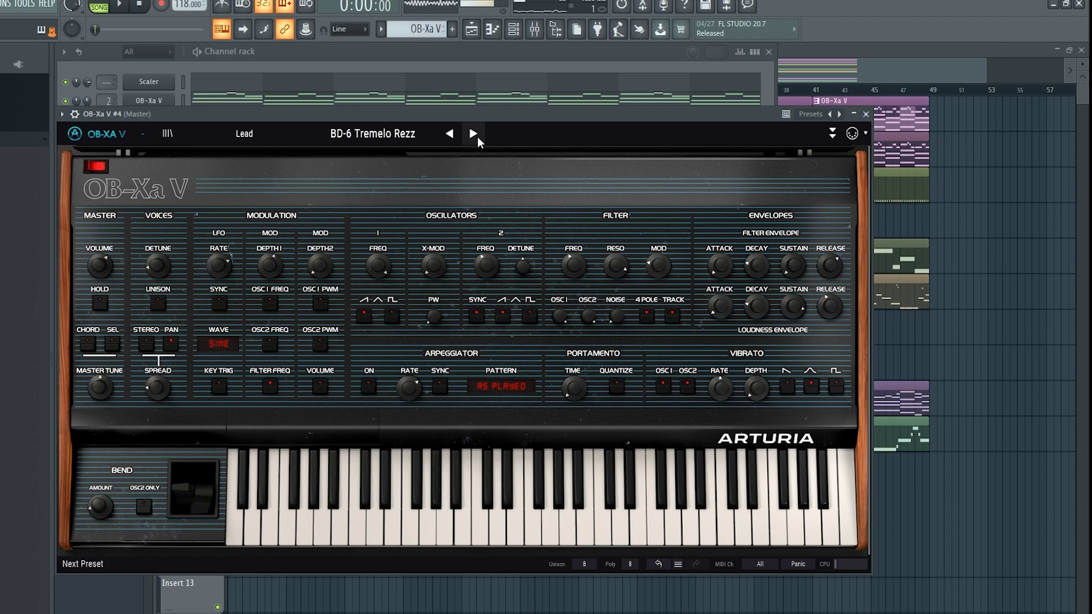
click(477, 136)
click(476, 136)
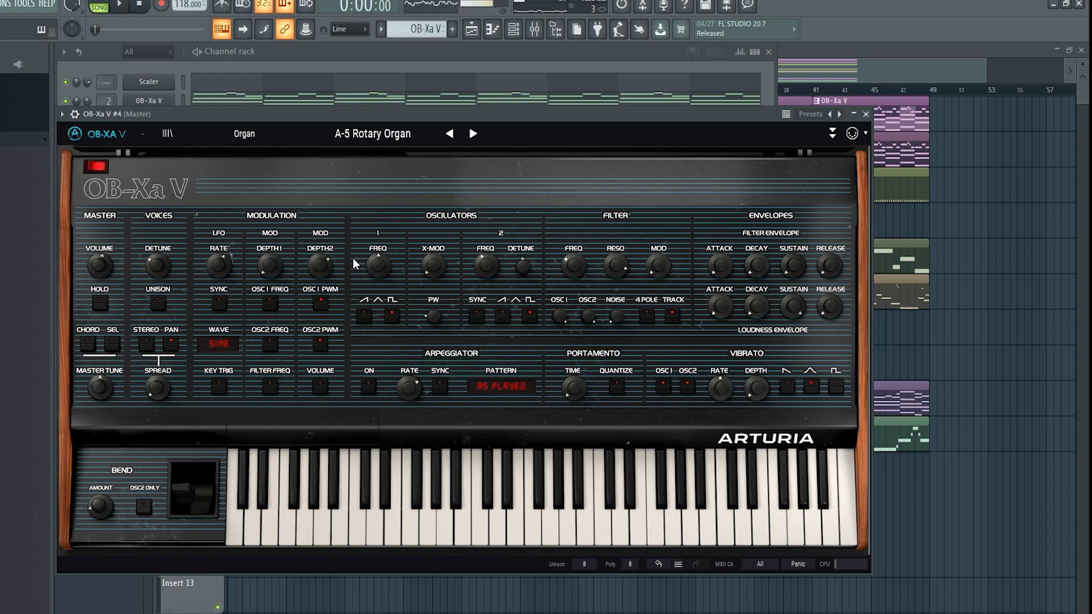
- Audition the Organ presets A-5 Rotary Organ, ABC-5 Reed Organ and Annuaire Telephonique
click(472, 143)
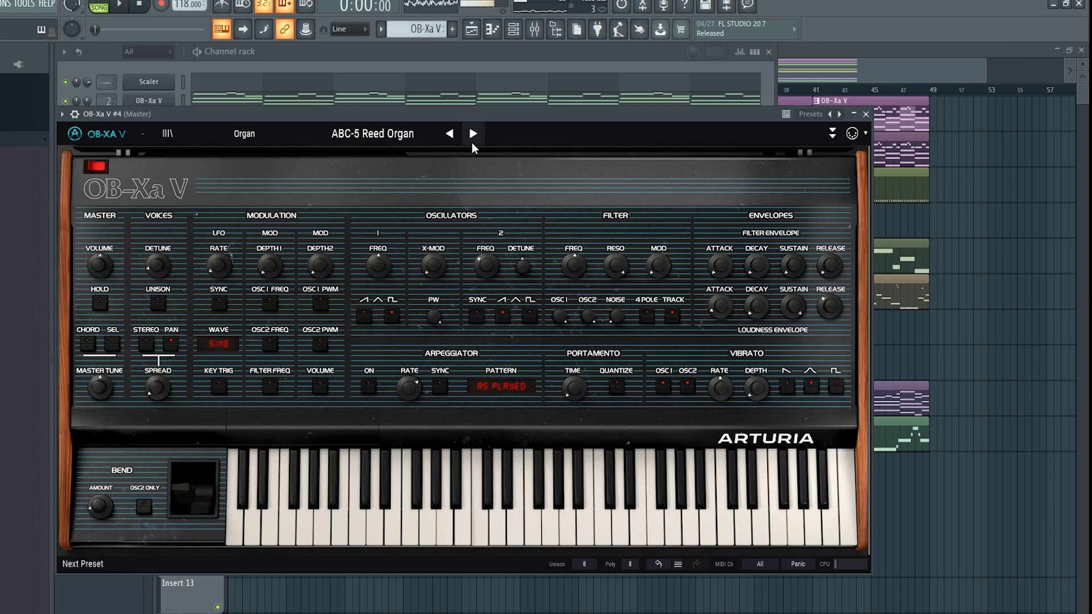
click(473, 142)
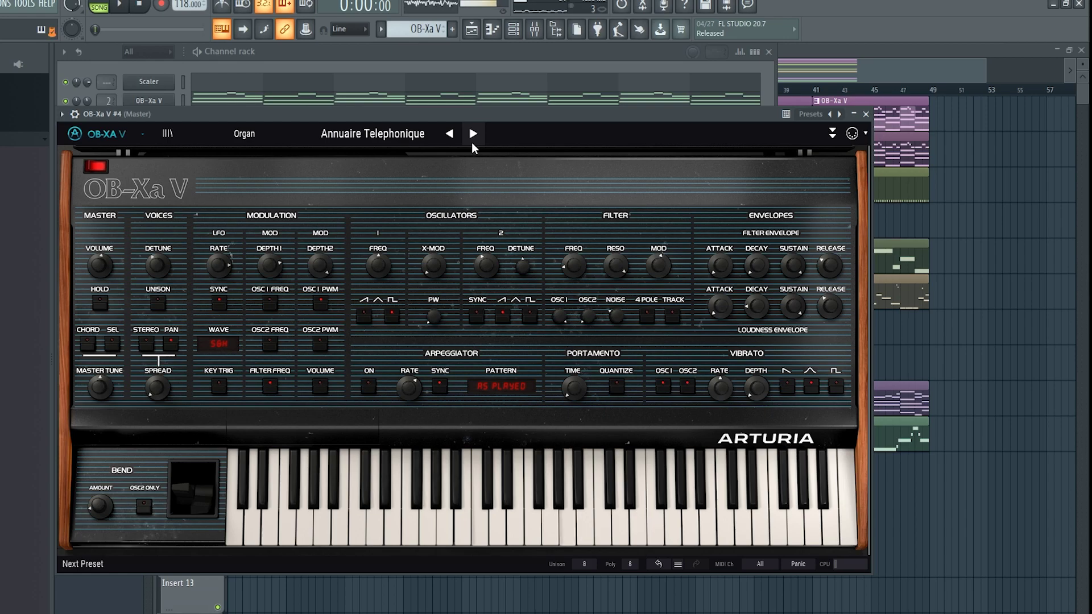
click(472, 143)
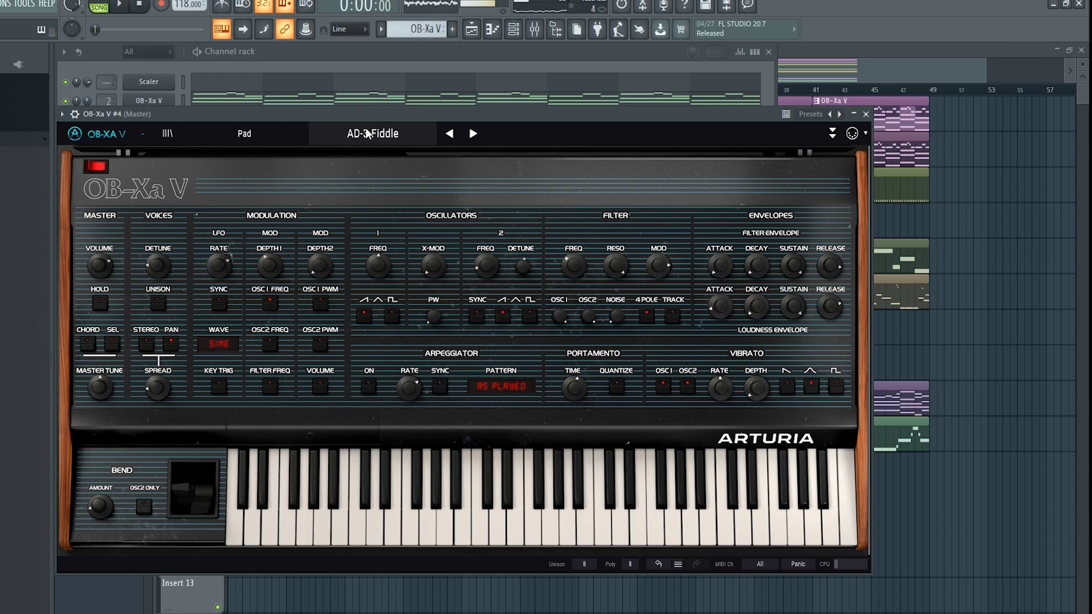
- Audition the Pad presets AD-3 Fiddle, Air Drifter, Around Midnight and B-6 Xa Chorus
click(473, 135)
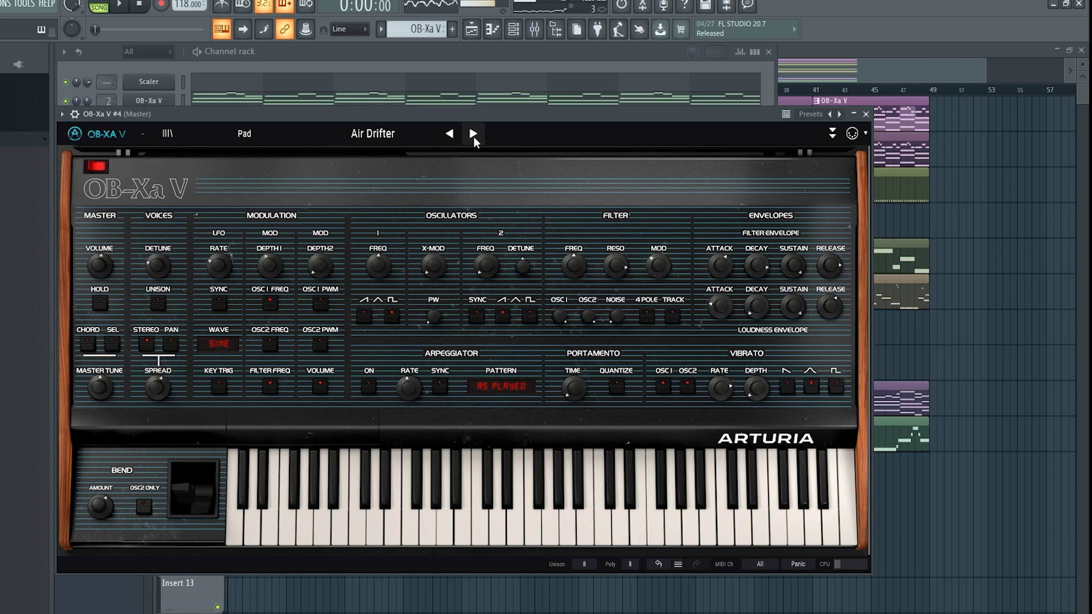
click(473, 134)
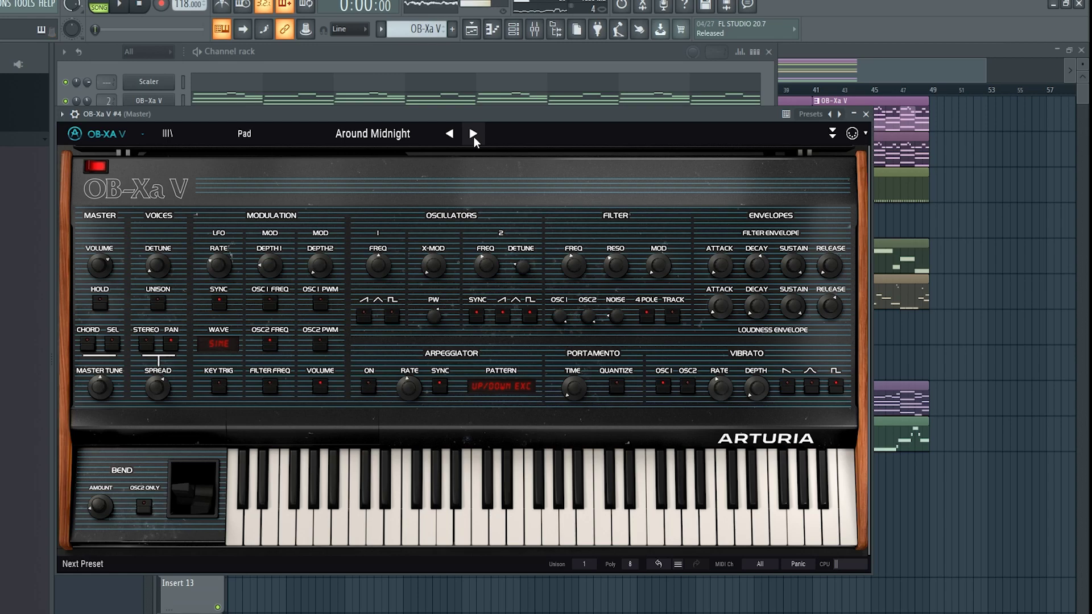
click(474, 134)
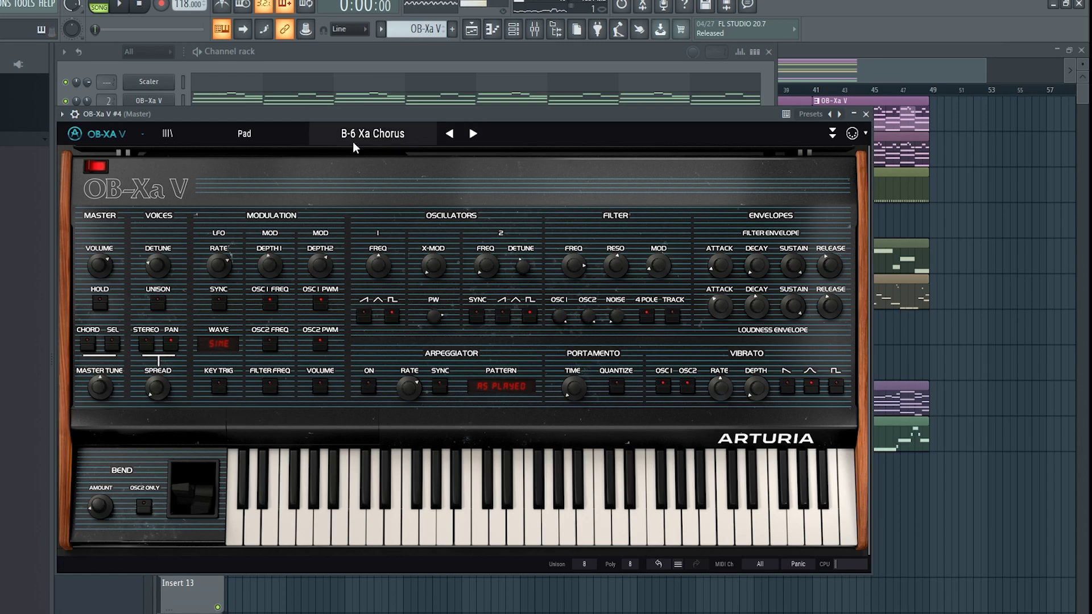
- Switch to the Percussion presets and audition ABD-1 Claps, ABD-7 Percussion and BD-2 Conga
click(244, 138)
click(234, 296)
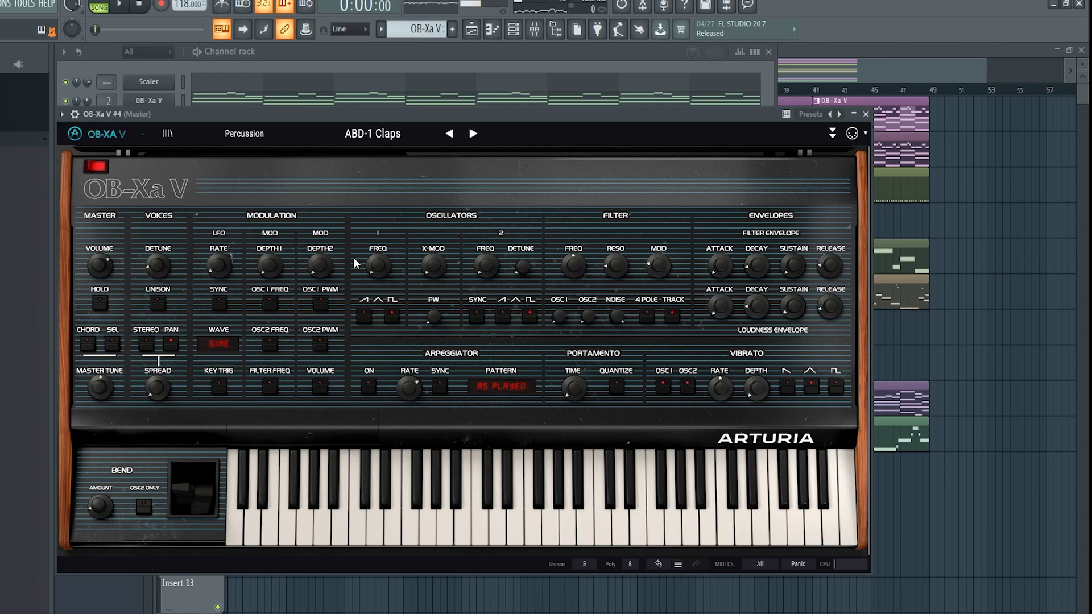
click(477, 135)
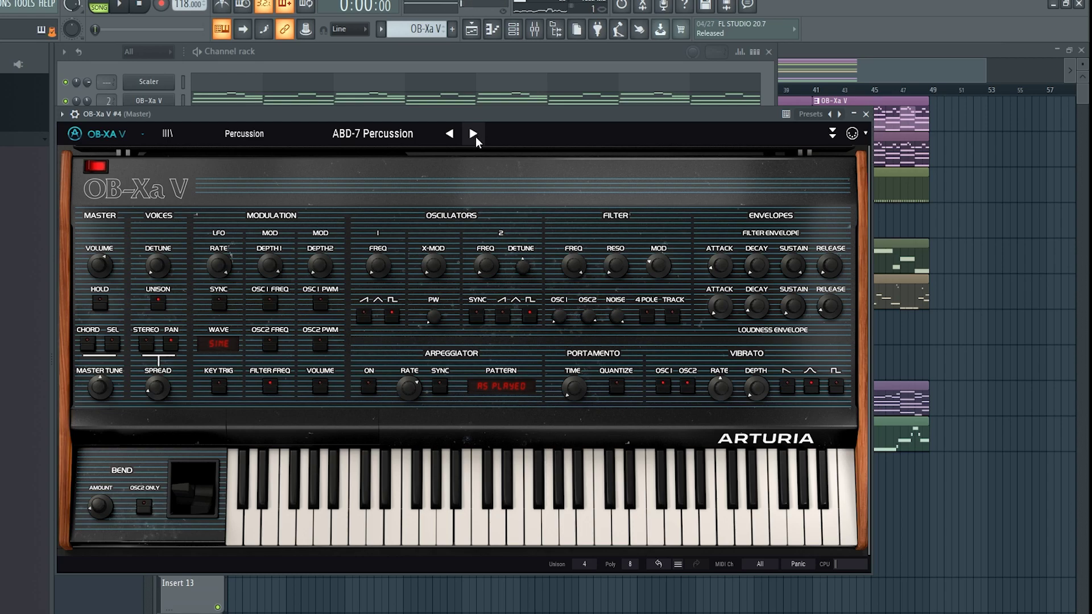
click(476, 137)
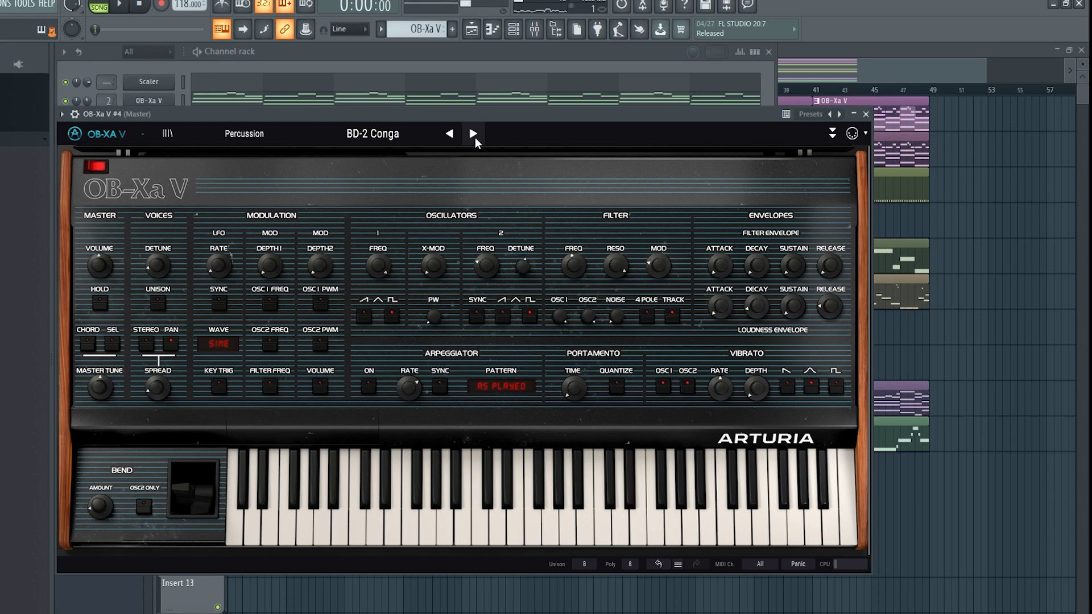
click(472, 134)
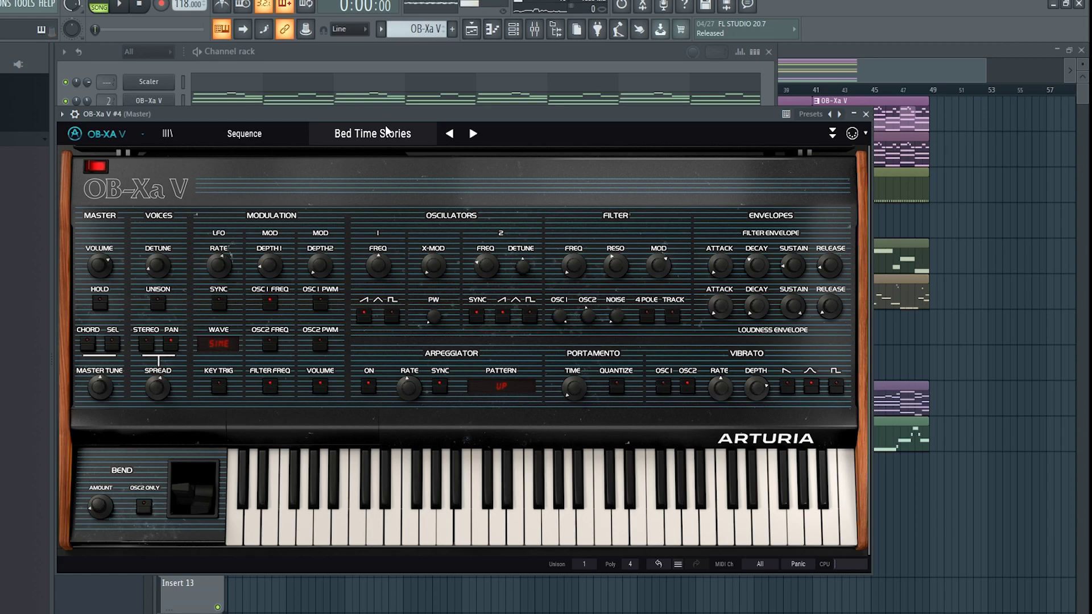
- Audition the Sequence presets Bed Time Stories and Broken Arpeggio
click(477, 140)
click(478, 141)
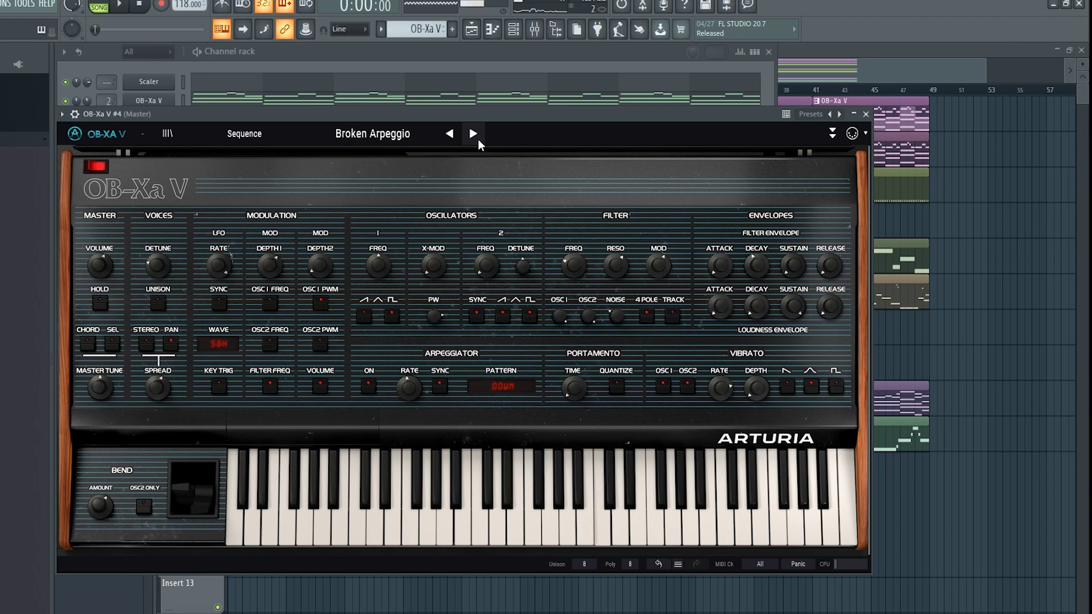
click(476, 137)
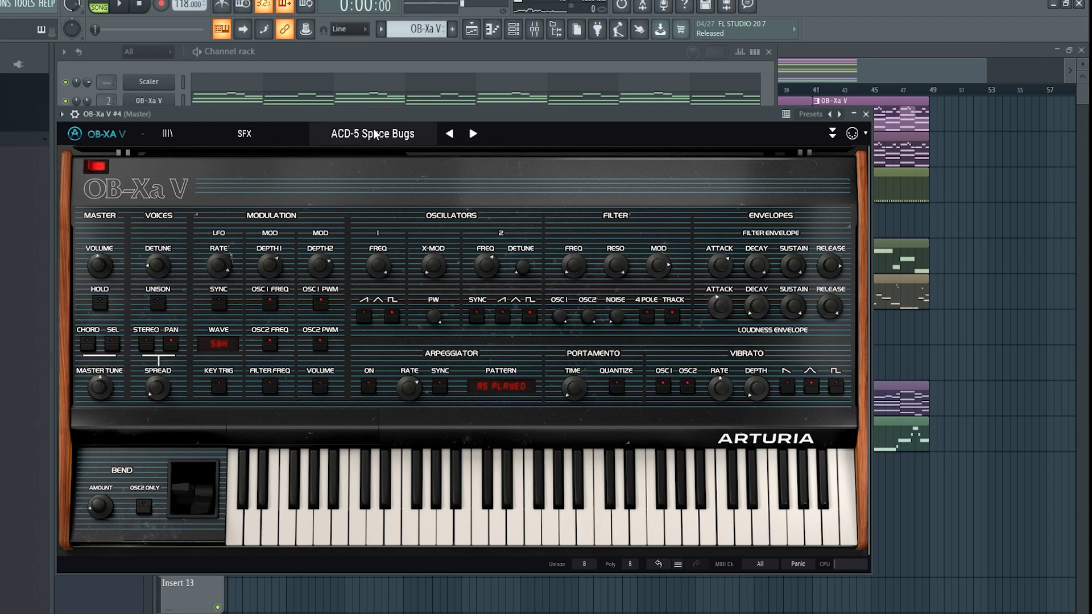
- Audition the SFX presets from ACD-5 Space Bugs through AD-5 P.W. Rezz and Alternate to Break Down
click(473, 135)
click(473, 135)
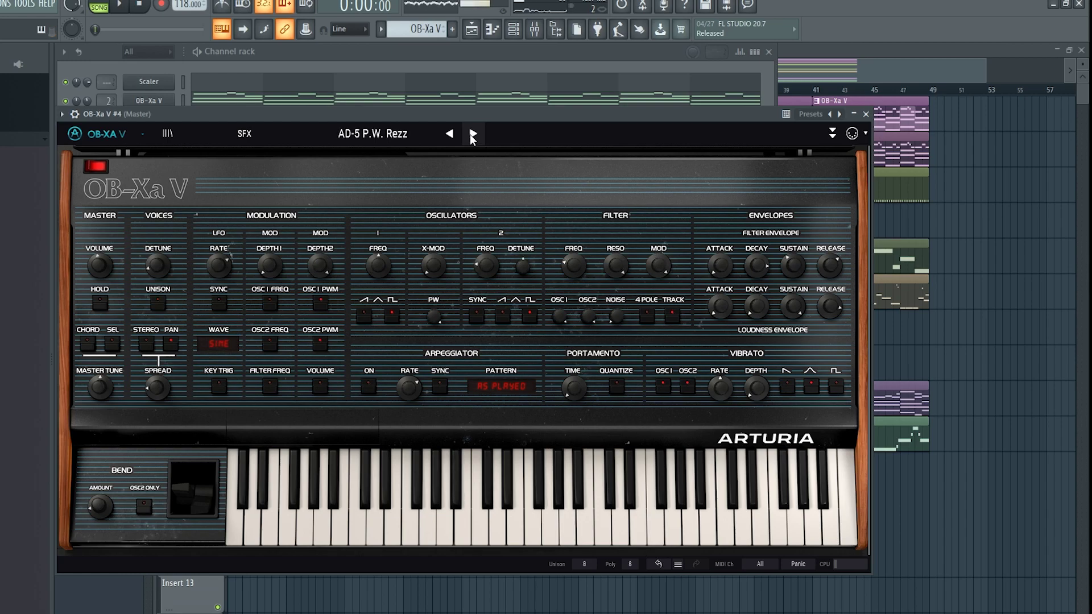
click(473, 135)
click(473, 135)
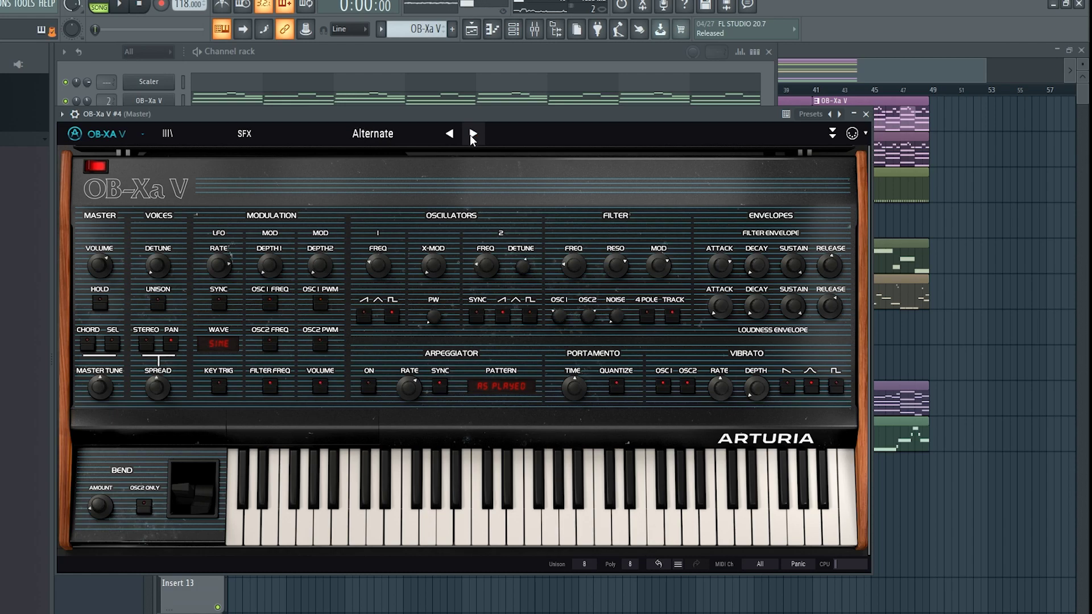
click(473, 134)
click(473, 135)
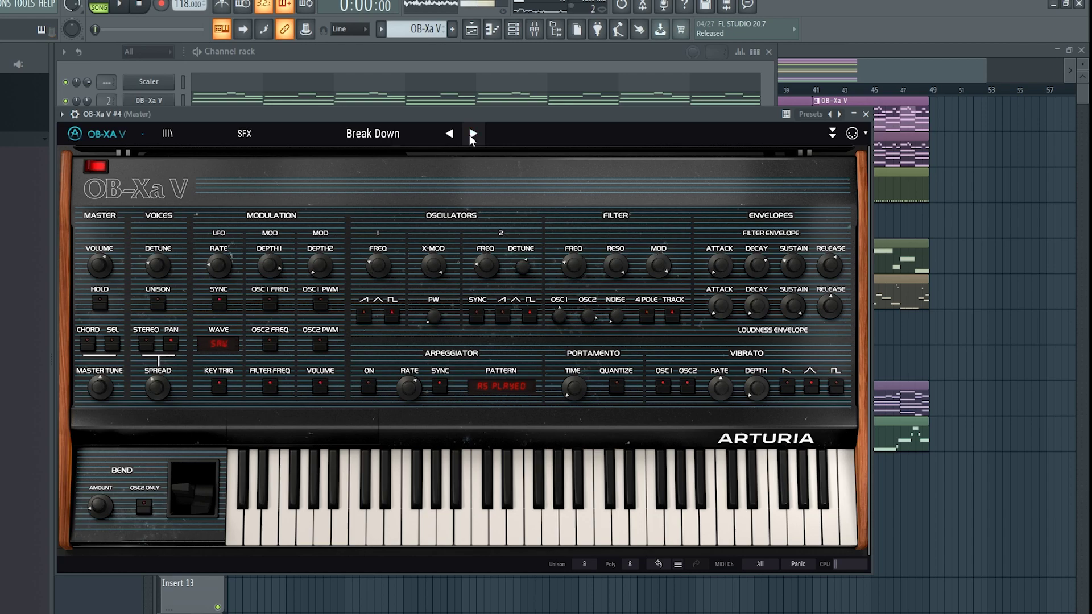
- Load the Strings preset ABD-3 Solo Strings and audition the following ones, including Above Clouds and ACD-3 Slower Strings
click(261, 131)
mouse_move(228, 342)
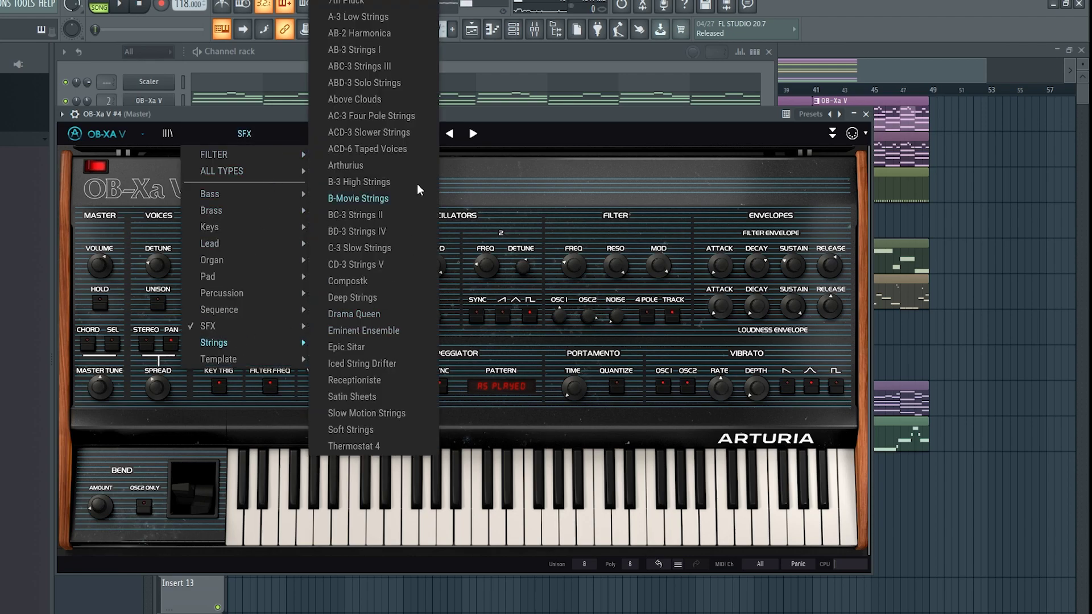
click(378, 87)
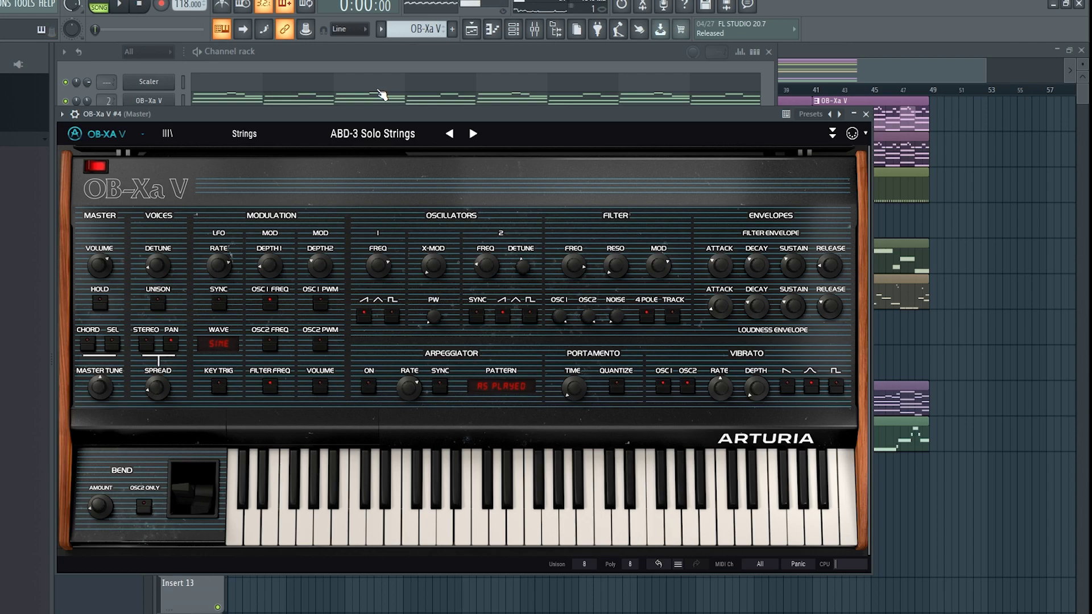
click(474, 135)
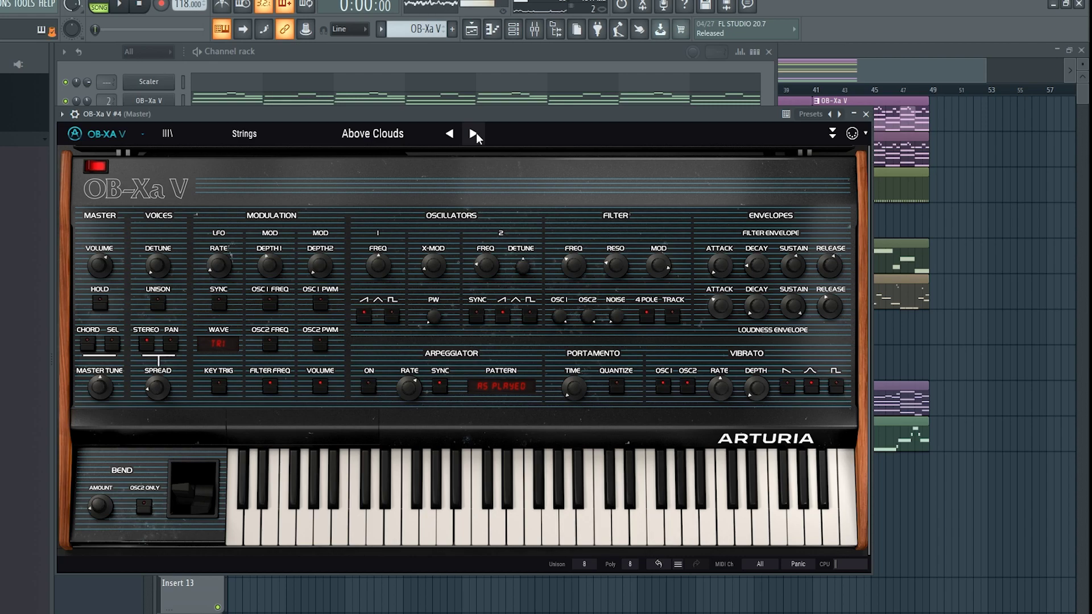
click(474, 134)
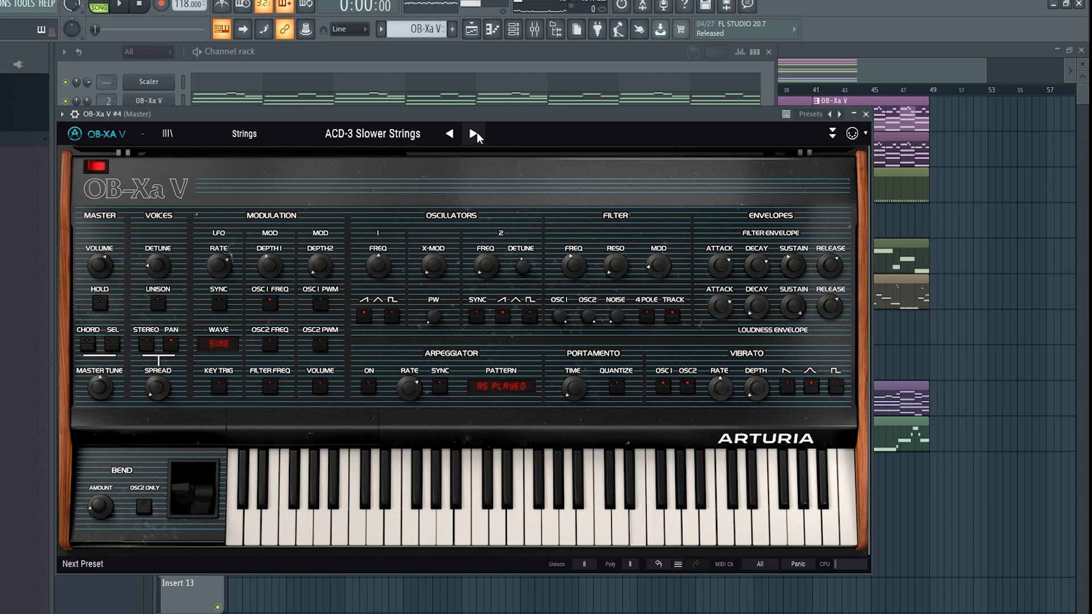